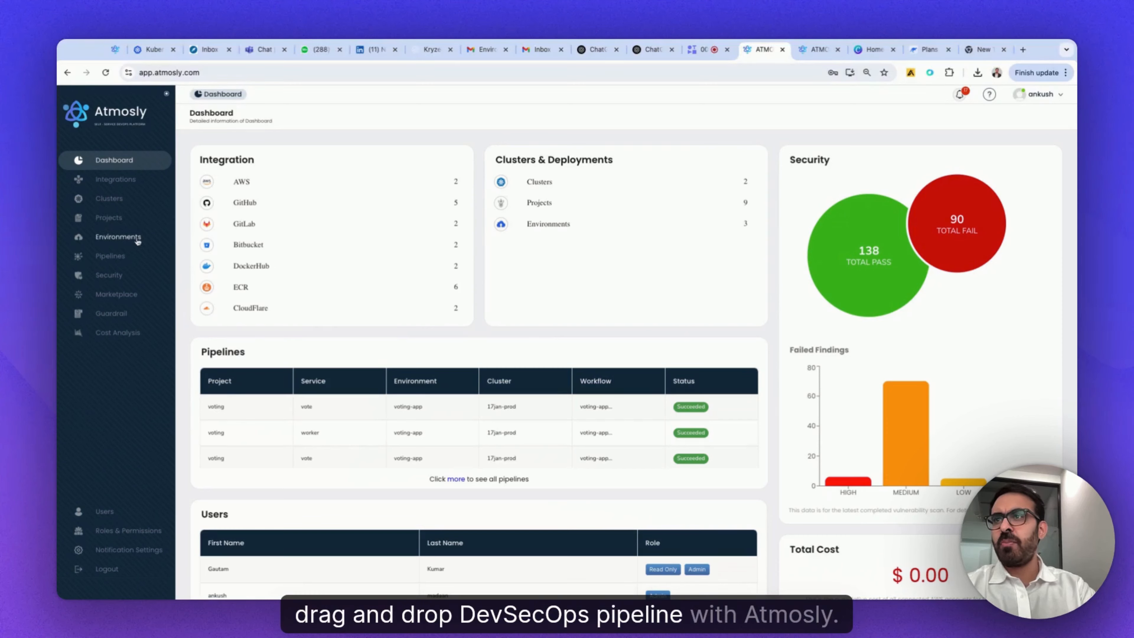
- Open the voting-app-vote workflow from the services overview of the voting-app environment
{"action": "left_click", "coordinate": [119, 238]}
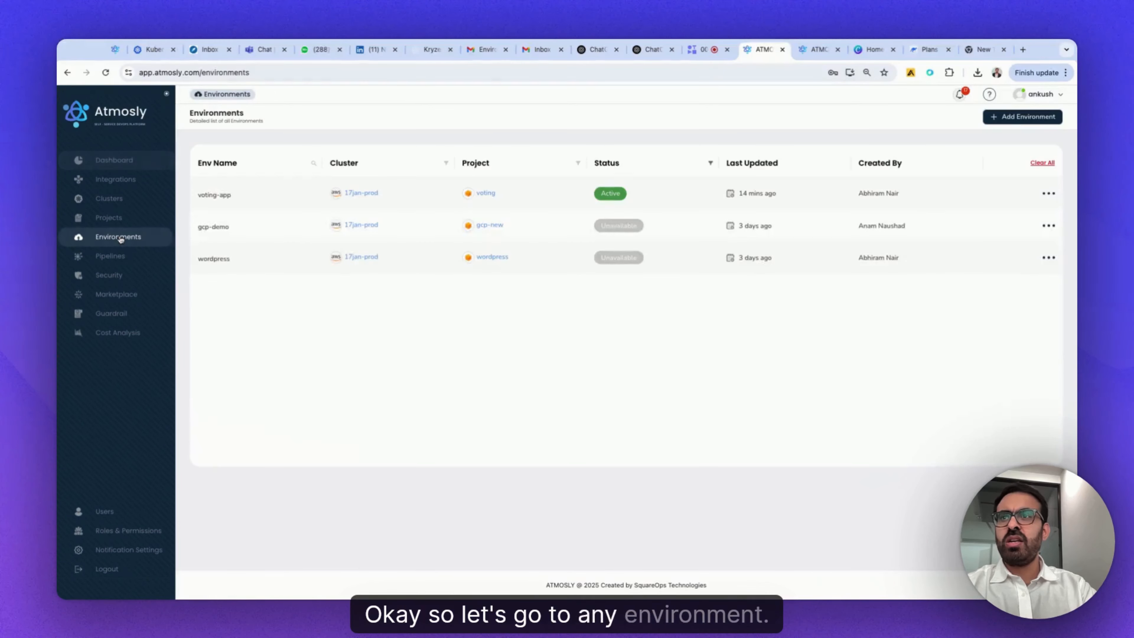
{"action": "left_click", "coordinate": [215, 195]}
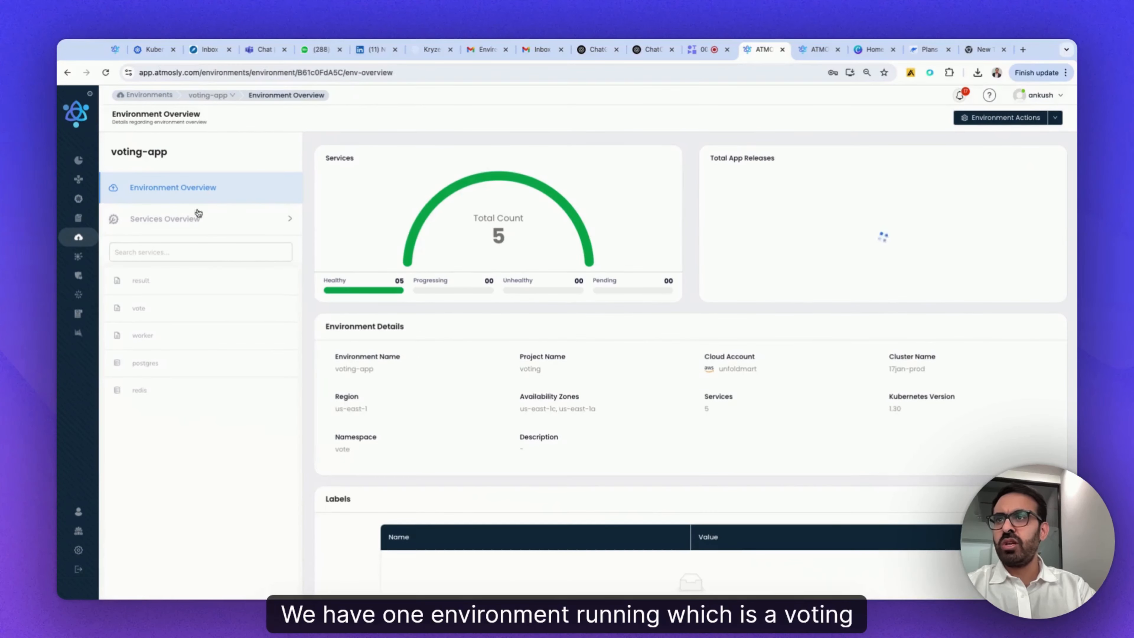
{"action": "left_click", "coordinate": [165, 220]}
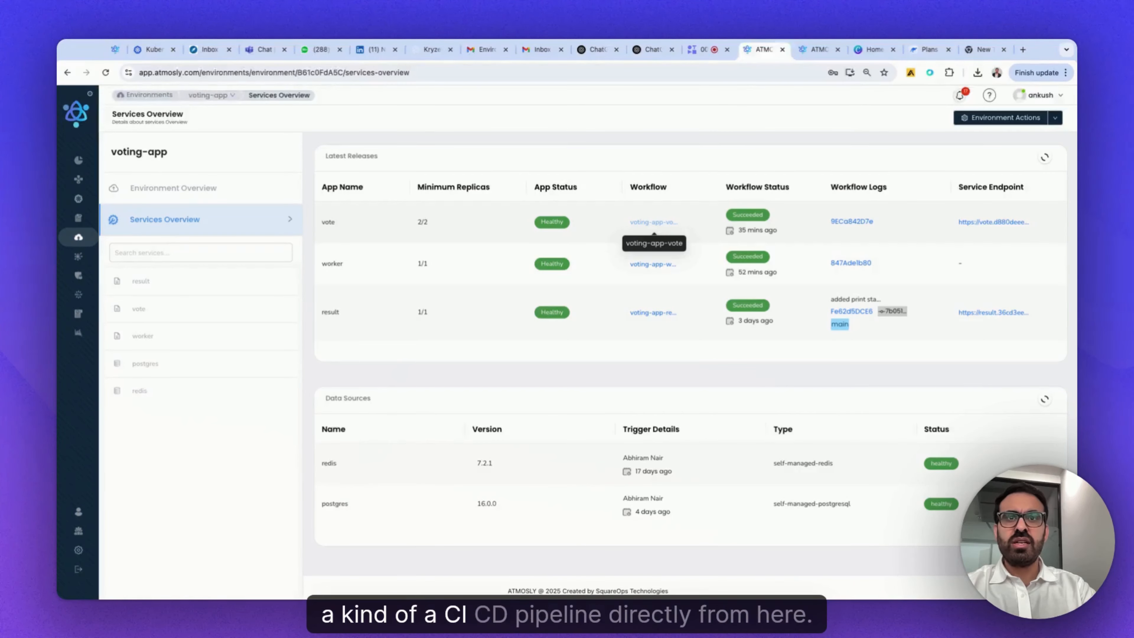
{"action": "left_click", "coordinate": [653, 222]}
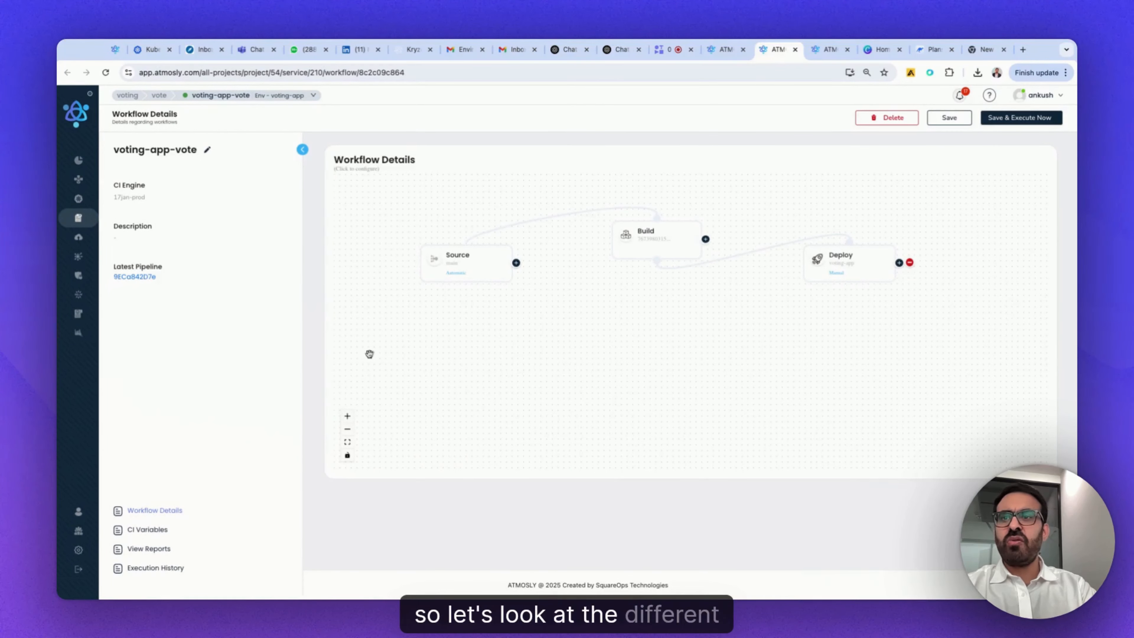
- Review the Source stage's build type and branch configuration options, and save the stage with its existing settings
{"action": "left_click", "coordinate": [347, 416]}
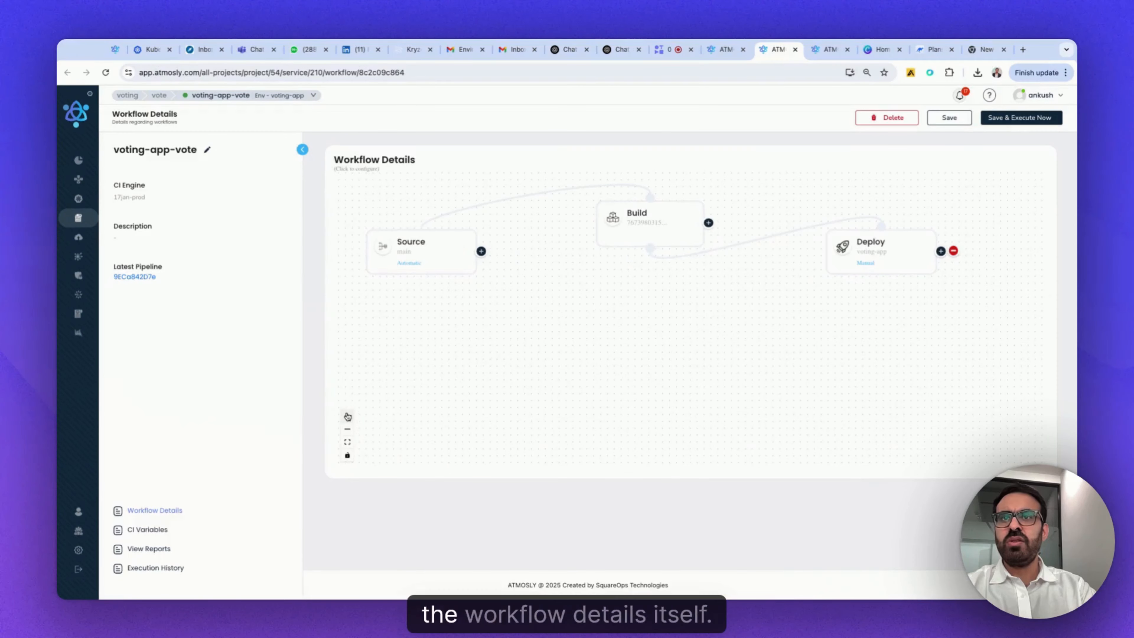
{"action": "scroll", "coordinate": [531, 336], "scroll_direction": "down", "scroll_amount": 1}
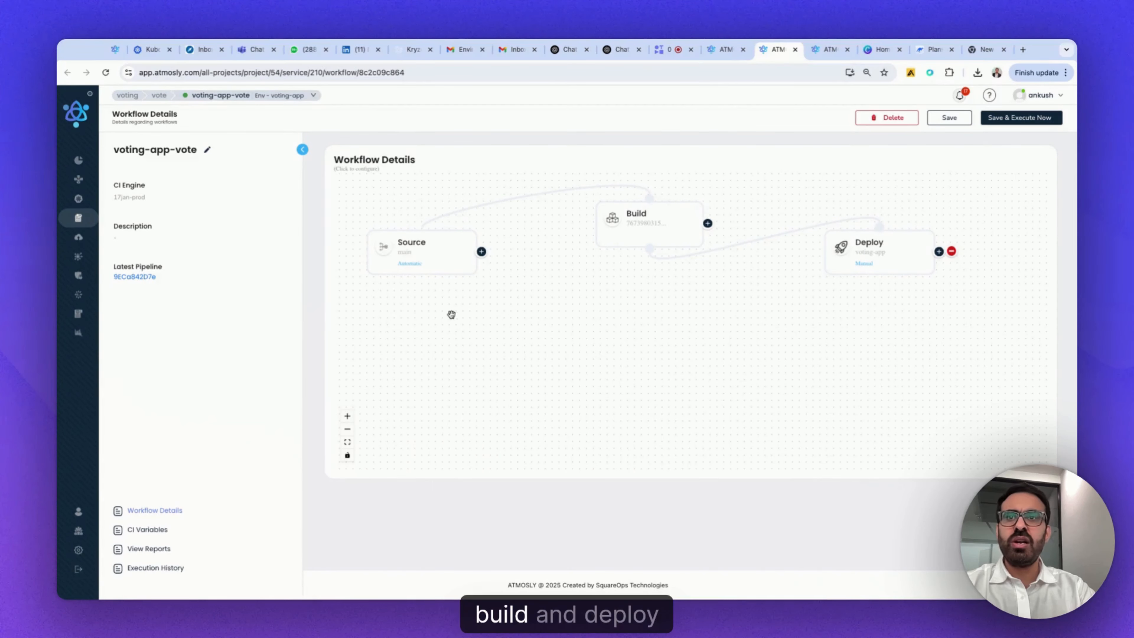
{"action": "left_click", "coordinate": [413, 250]}
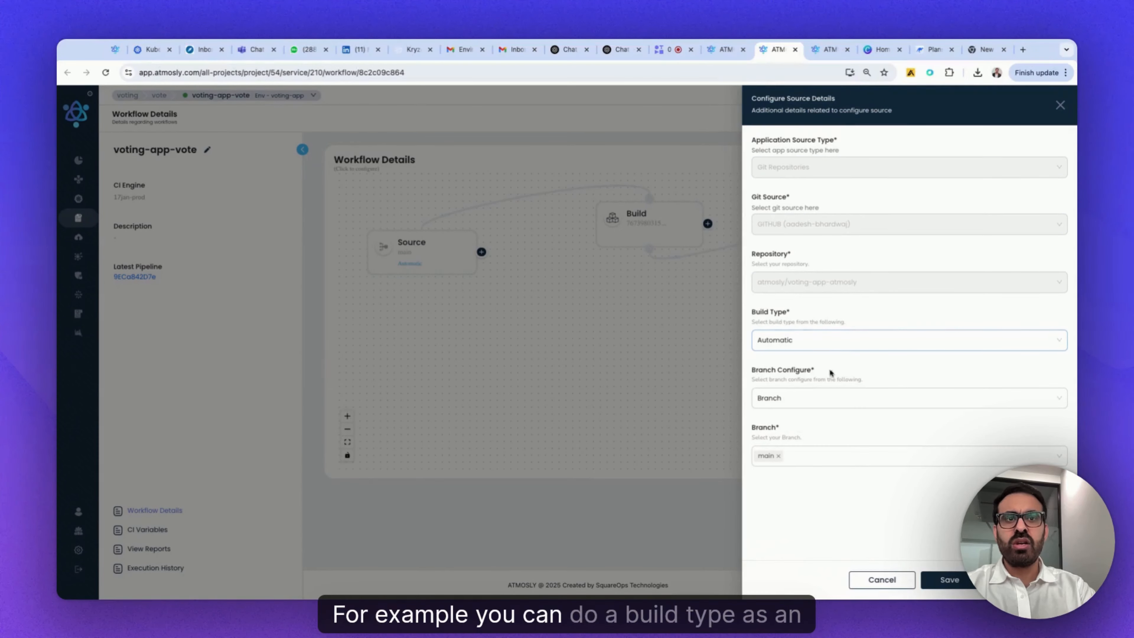
{"action": "left_click", "coordinate": [818, 342]}
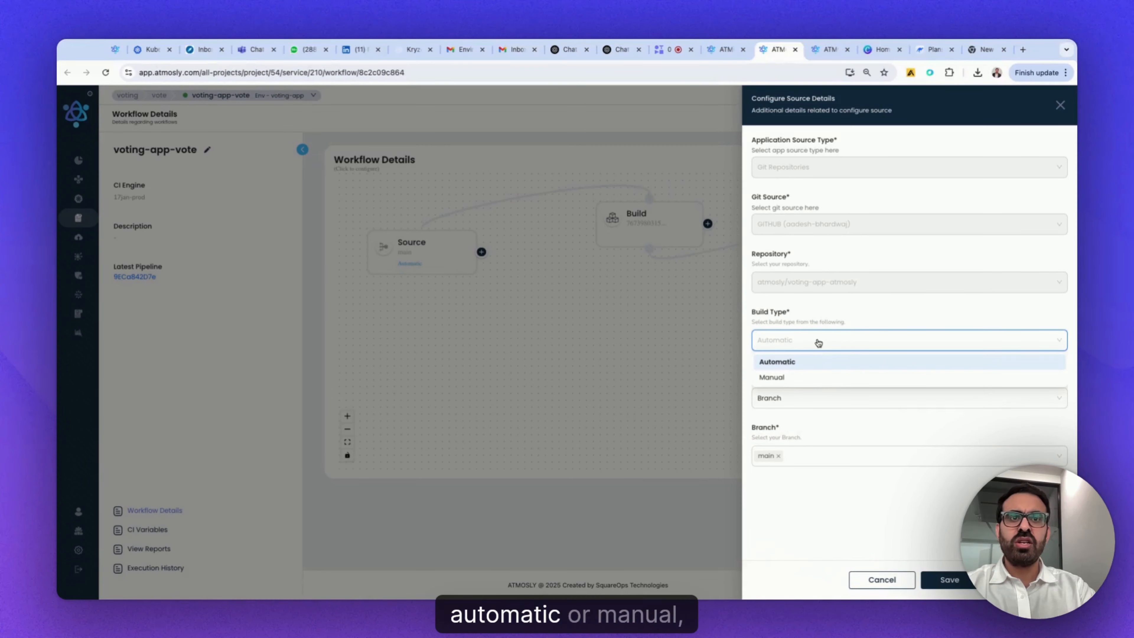
{"action": "left_click", "coordinate": [846, 431]}
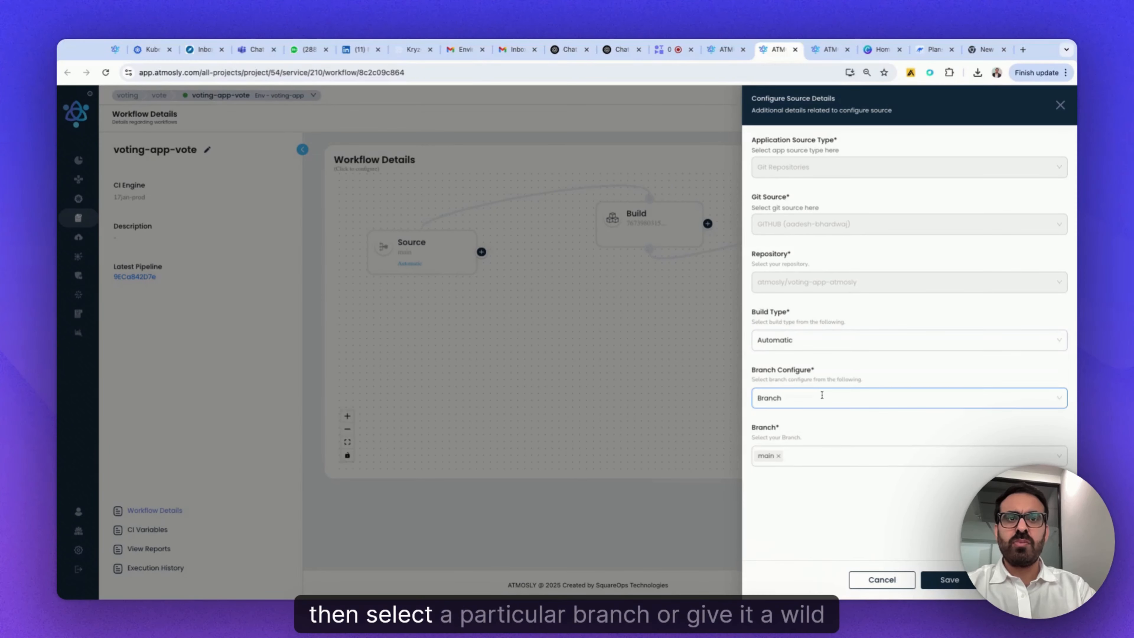
{"action": "left_click", "coordinate": [821, 395]}
{"action": "key", "text": "Return"}
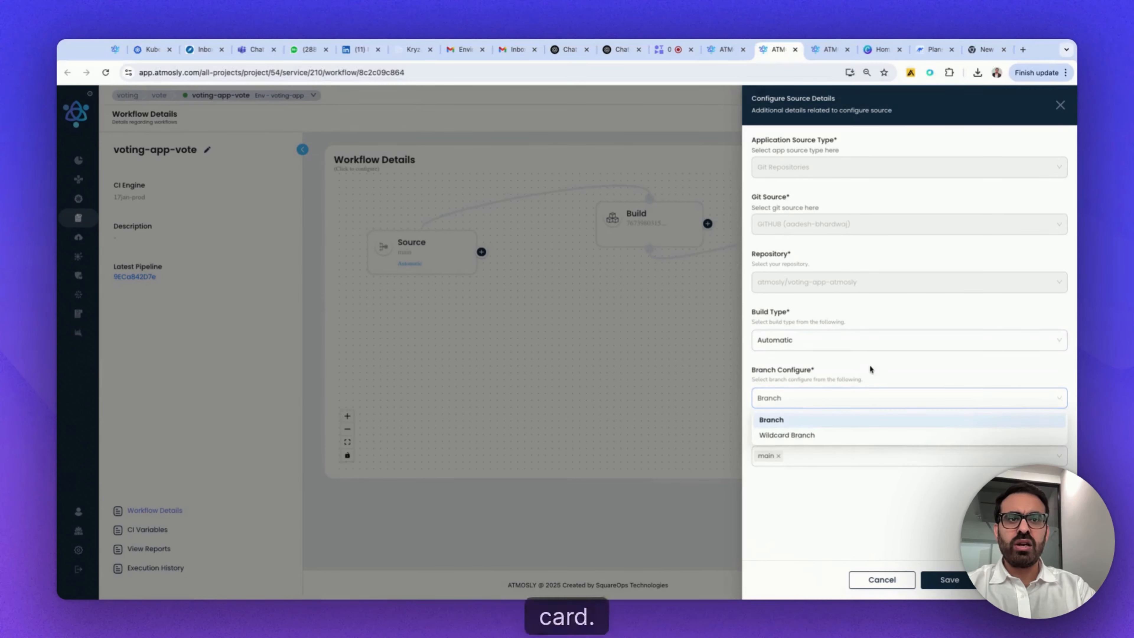
{"action": "left_click", "coordinate": [943, 580]}
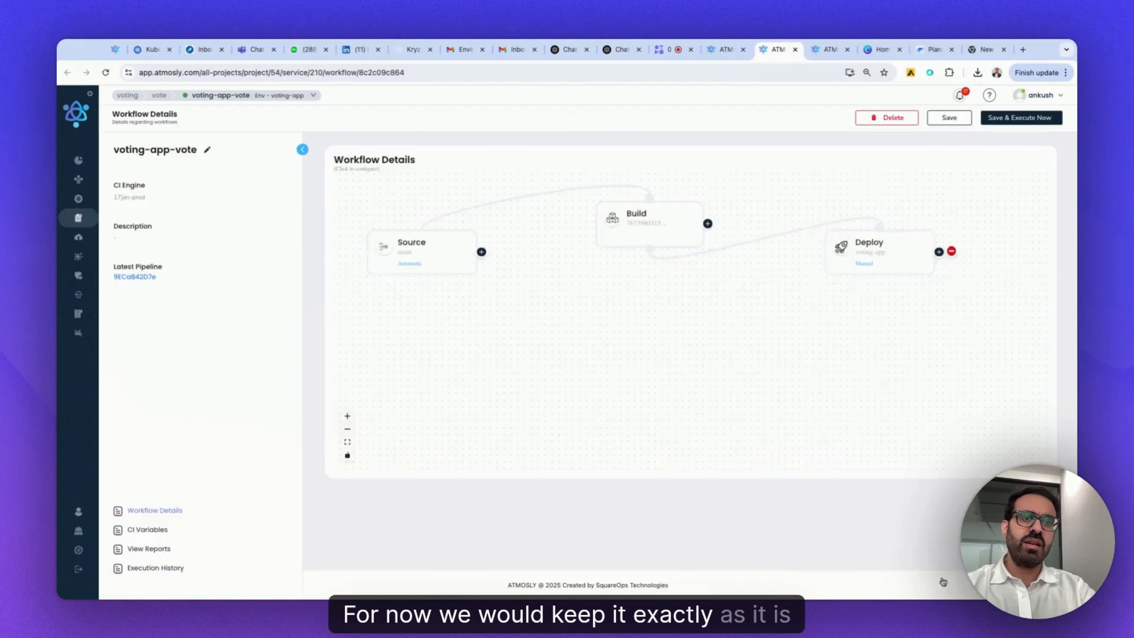
- Review the Build stage's Dockerfile path, build context, platform and compute settings, and save the stage with its existing settings
{"action": "left_click", "coordinate": [633, 228]}
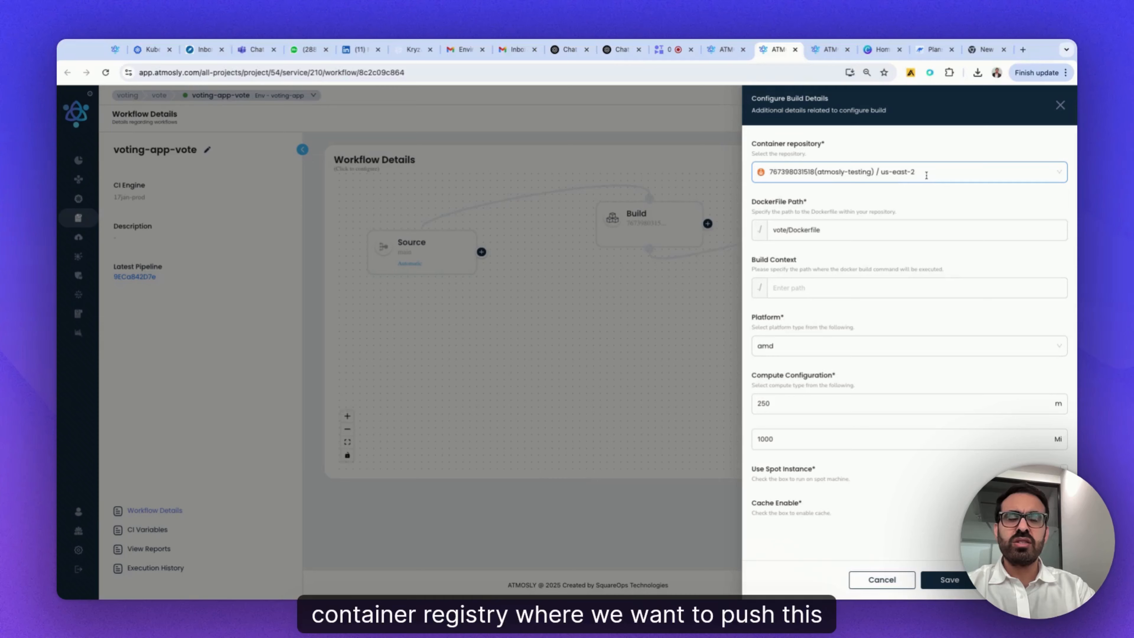
{"action": "left_click", "coordinate": [780, 227]}
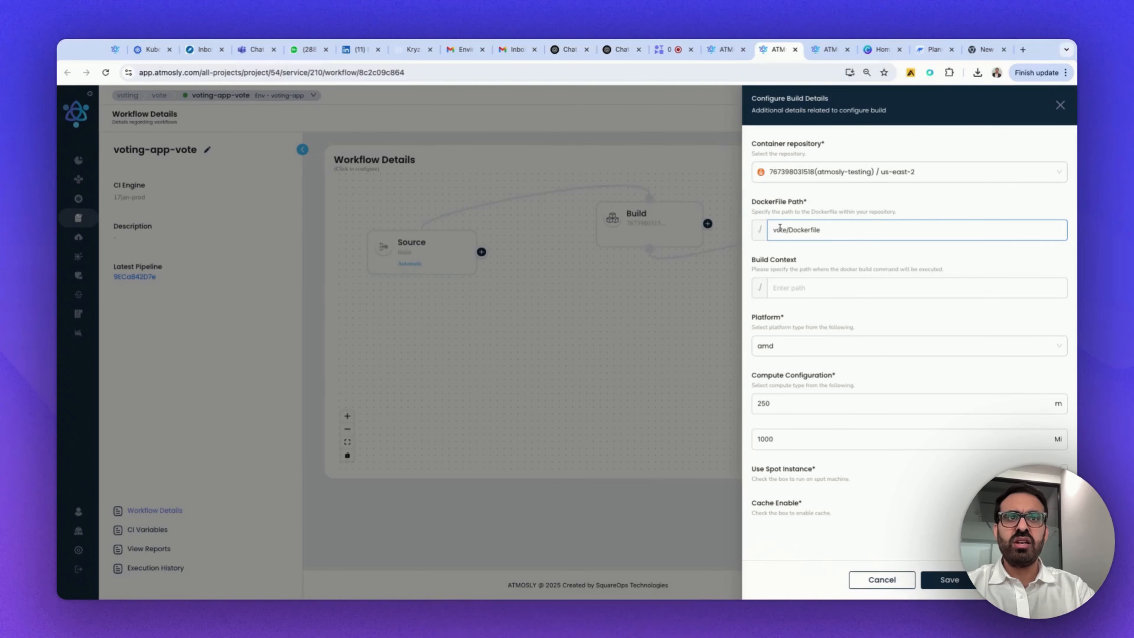
{"action": "left_click", "coordinate": [790, 286]}
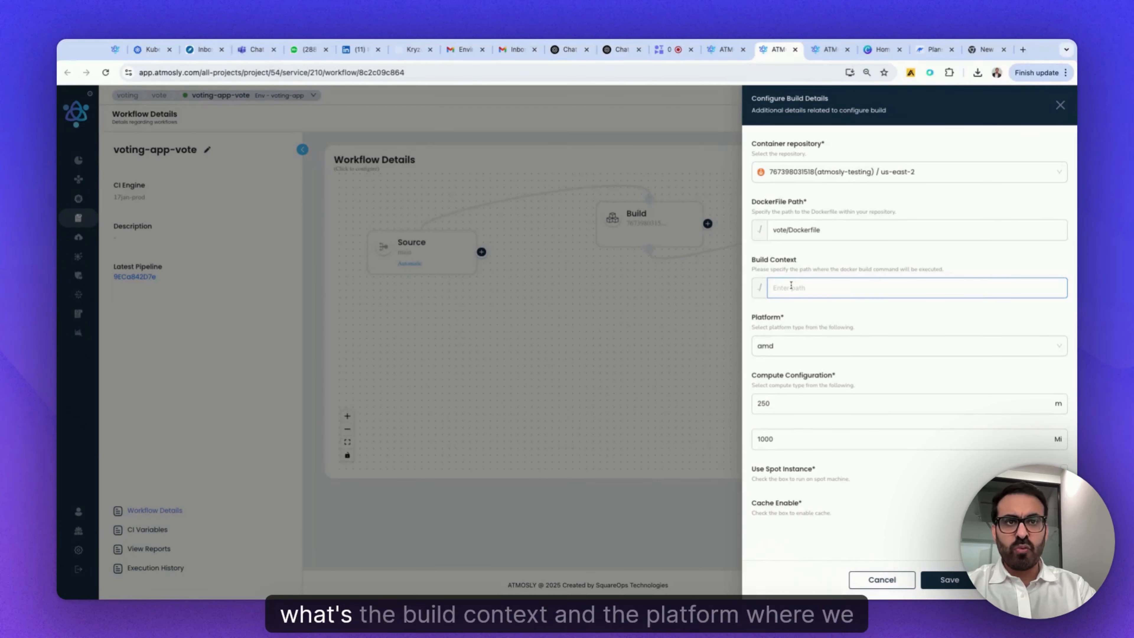
{"action": "left_click", "coordinate": [799, 354]}
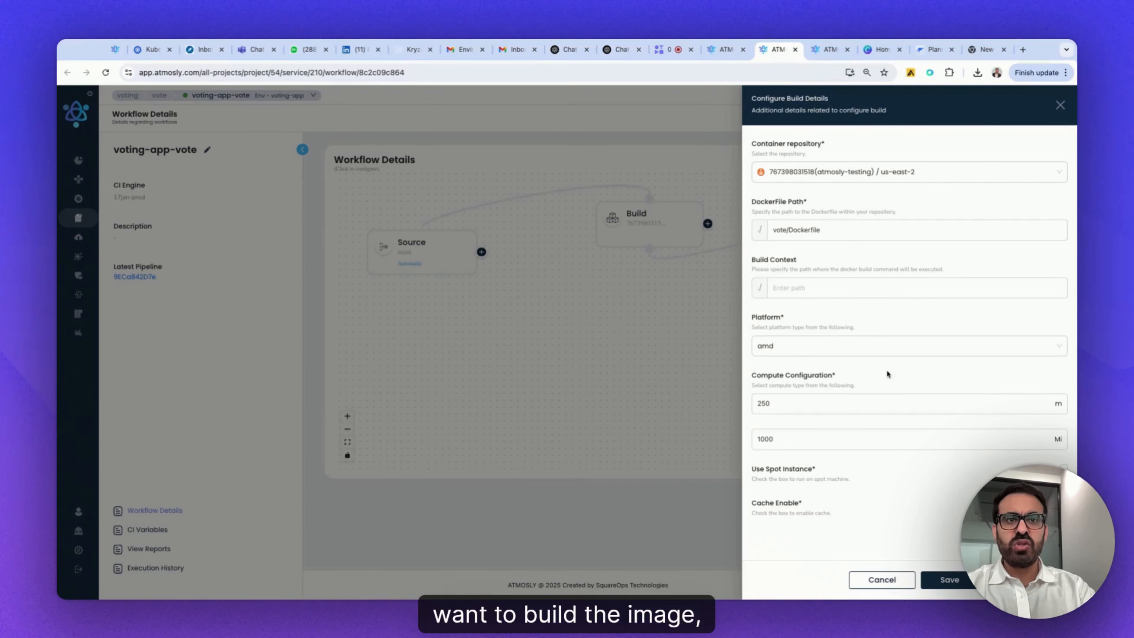
{"action": "left_click", "coordinate": [773, 403]}
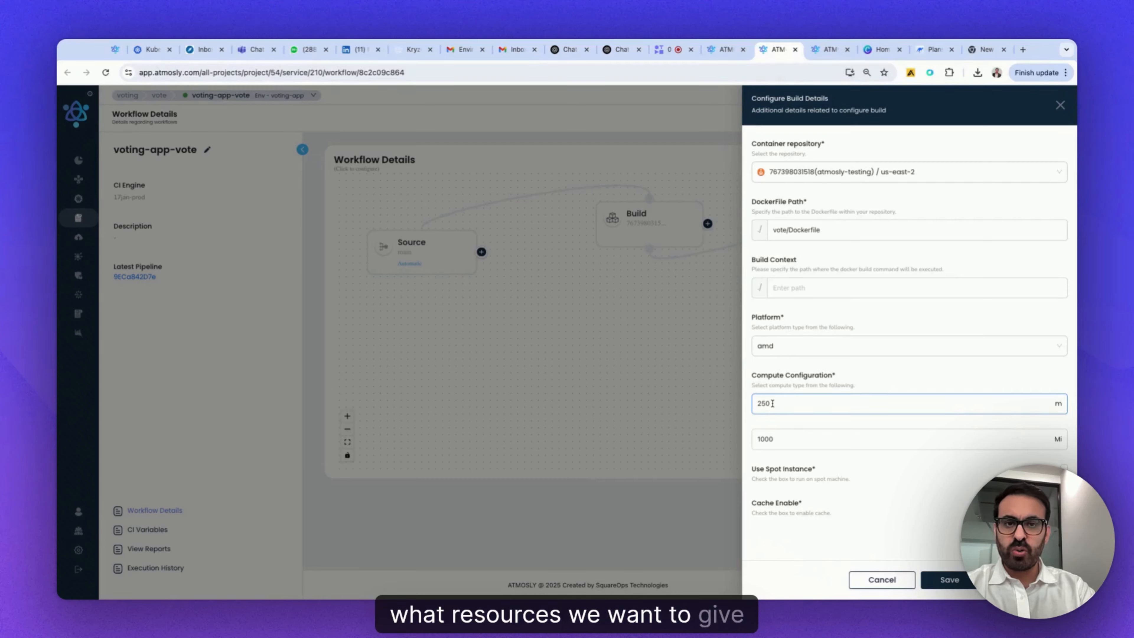
{"action": "left_click", "coordinate": [782, 439]}
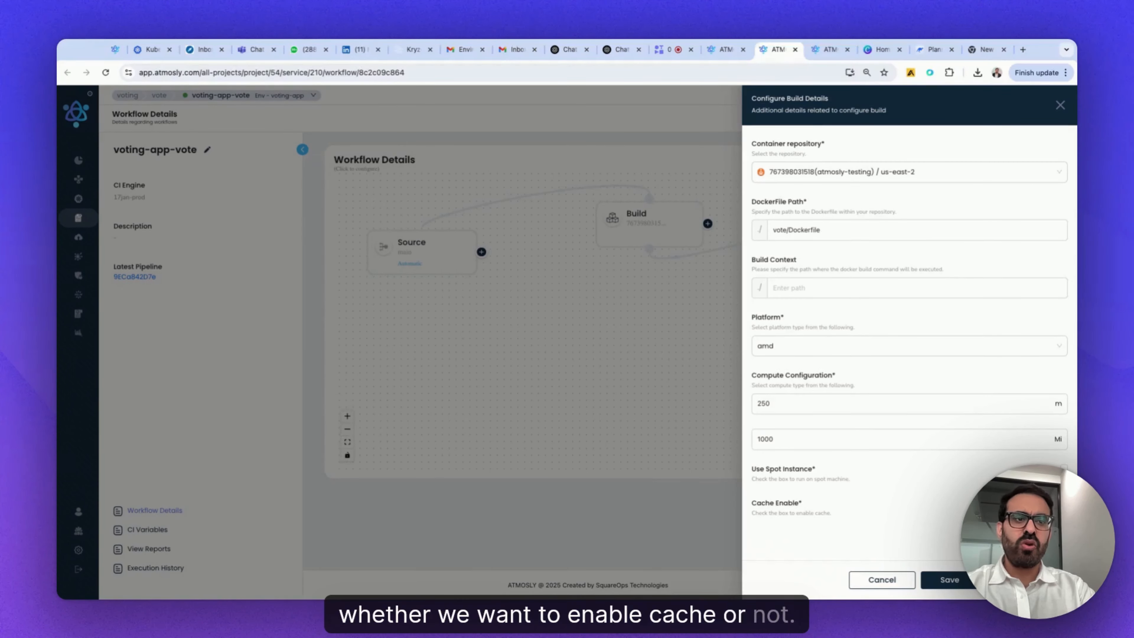
{"action": "left_click", "coordinate": [955, 580]}
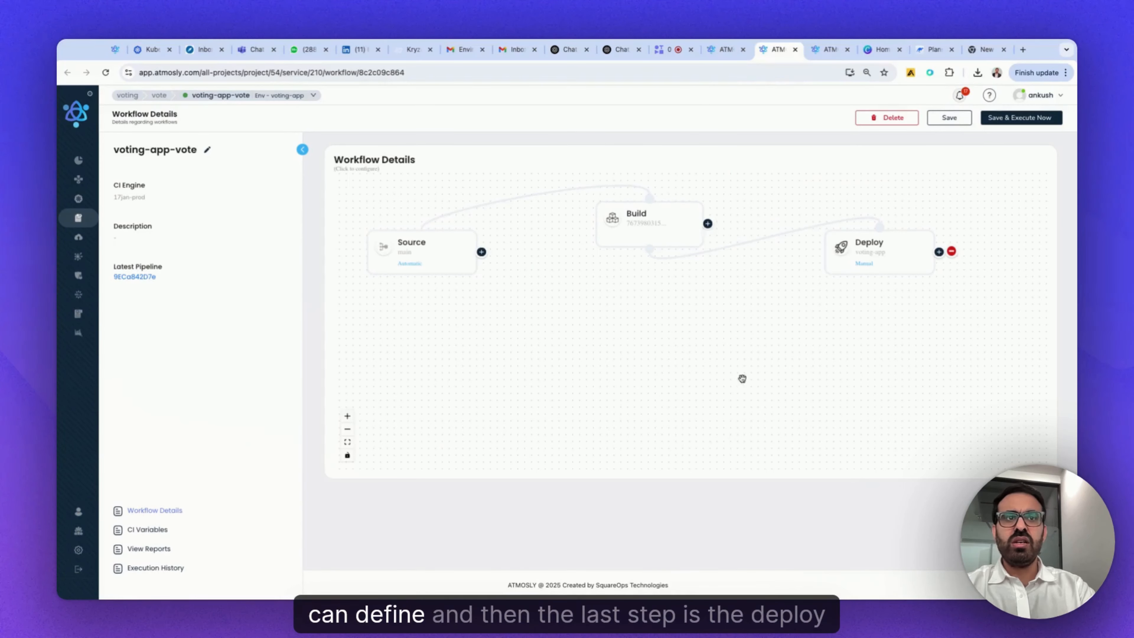
- Configure the Deploy stage with the voting-app environment and the Automatic build type, and save it
{"action": "left_click", "coordinate": [873, 247]}
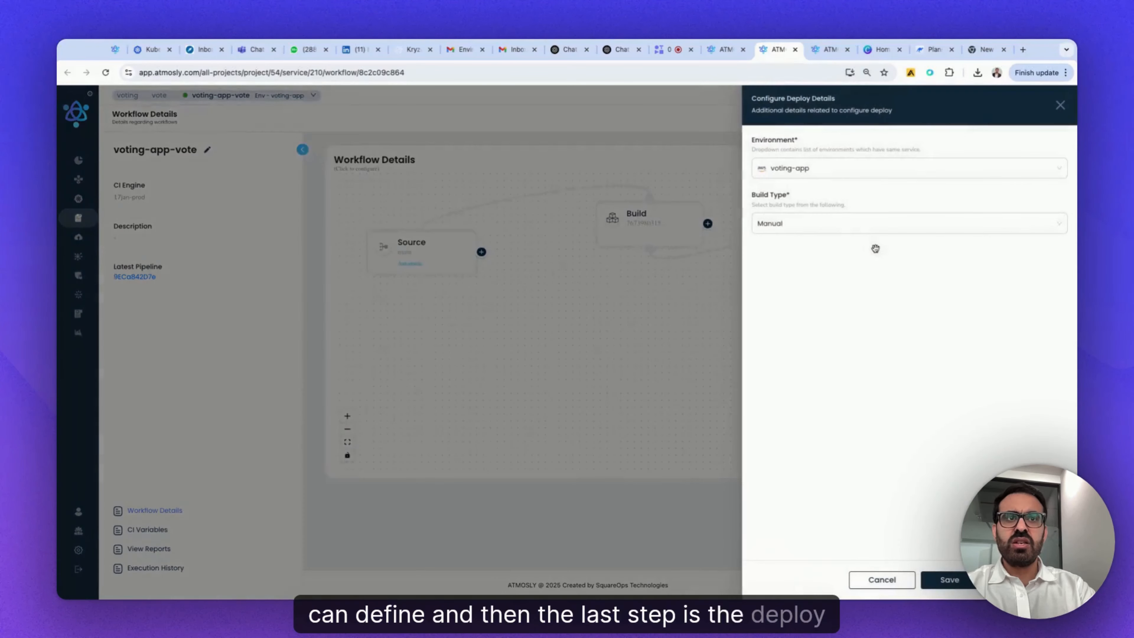
{"action": "left_click", "coordinate": [855, 168]}
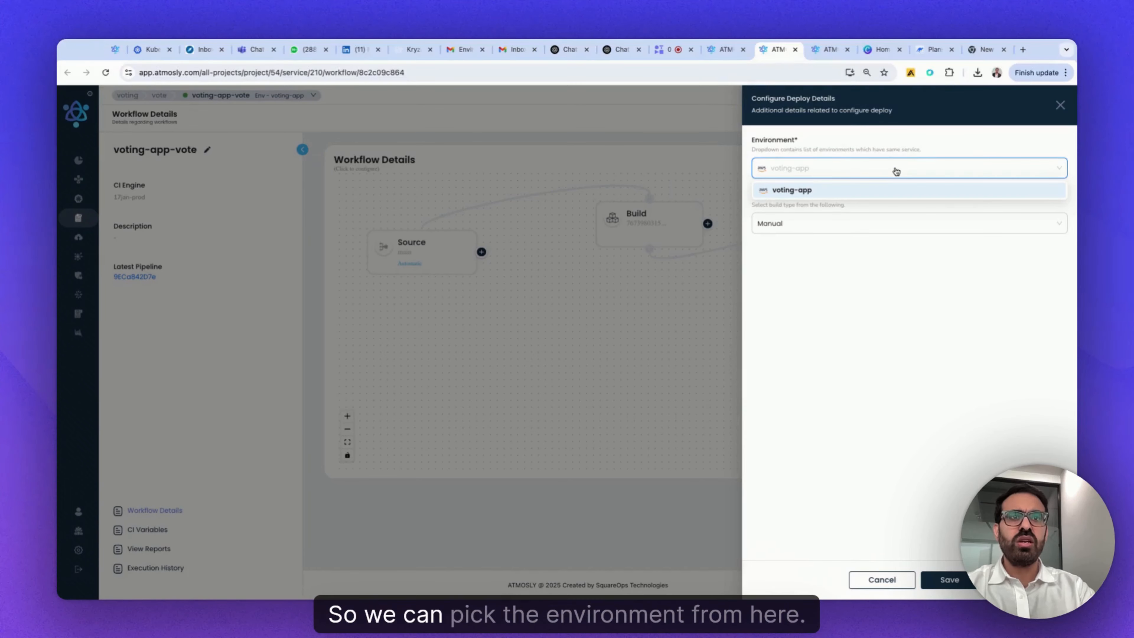
{"action": "left_click", "coordinate": [902, 192]}
{"action": "left_click", "coordinate": [831, 229]}
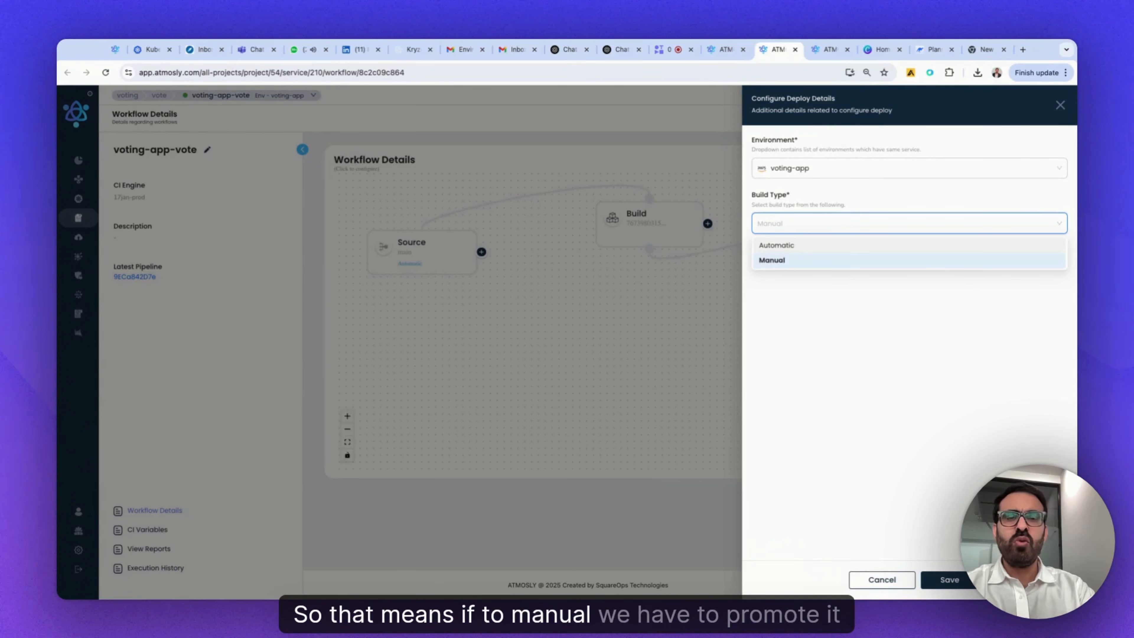
{"action": "left_click", "coordinate": [839, 245]}
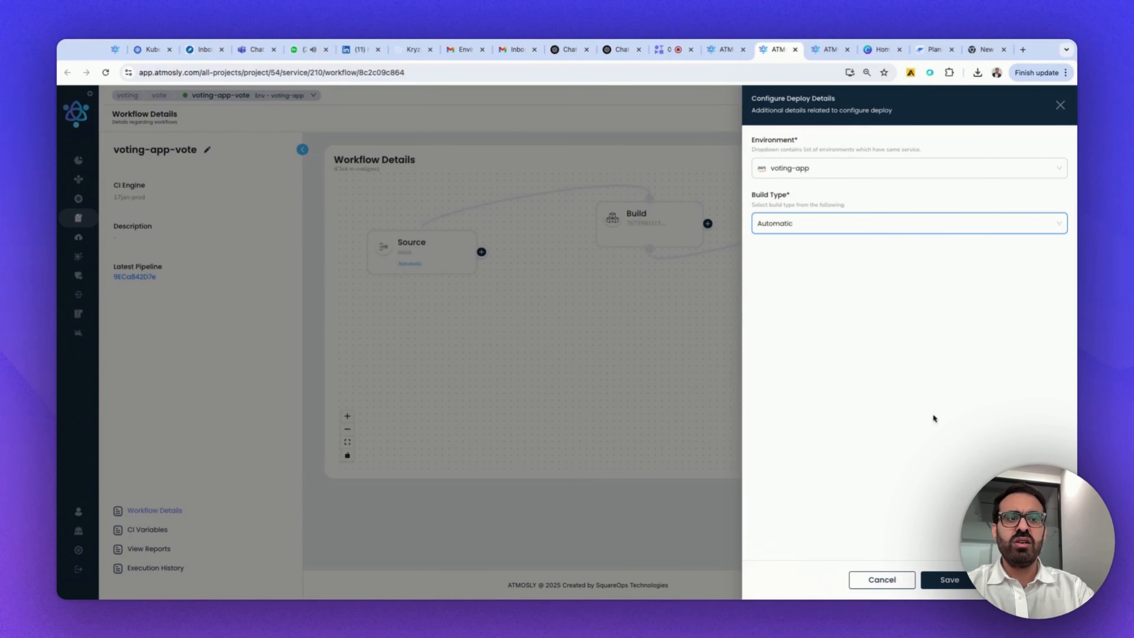
{"action": "left_click", "coordinate": [953, 582]}
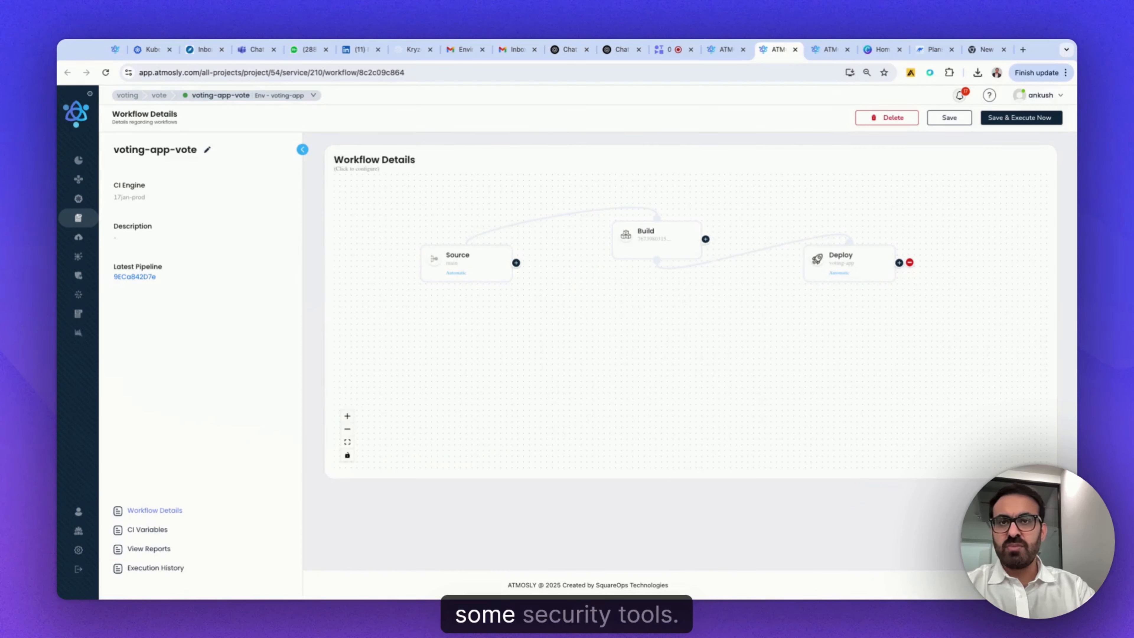
- Add an enabled Secret Detection tool after the Source stage with the Skip failure strategy, and save it
{"action": "left_click", "coordinate": [516, 263]}
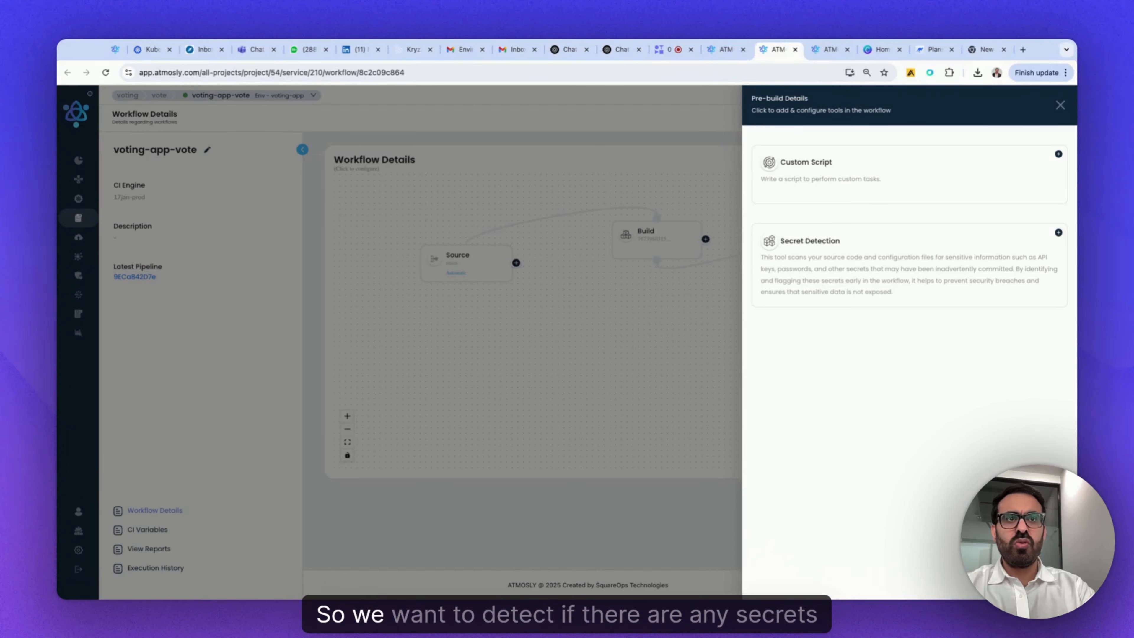
{"action": "left_click", "coordinate": [1057, 233]}
{"action": "left_click", "coordinate": [829, 245]}
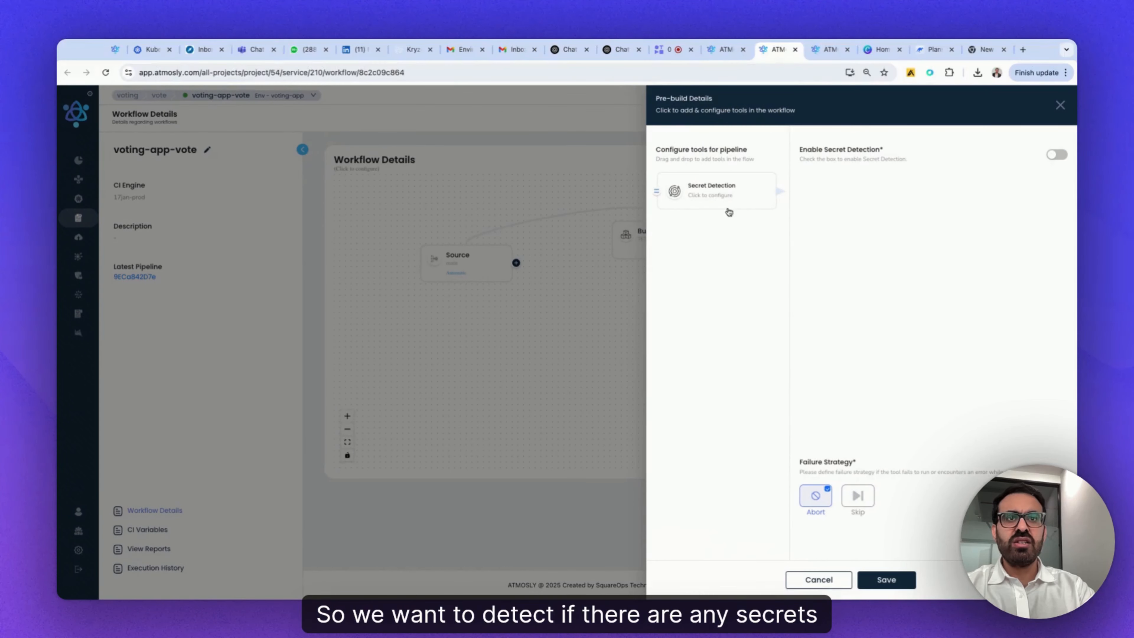
{"action": "left_click", "coordinate": [1062, 156]}
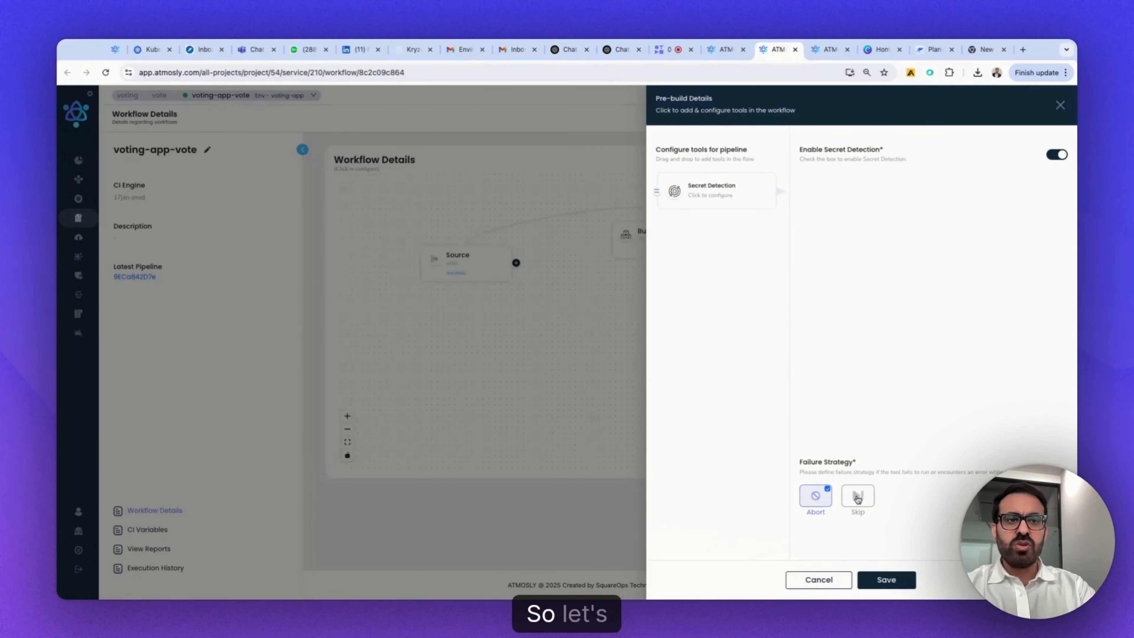
{"action": "left_click", "coordinate": [858, 498]}
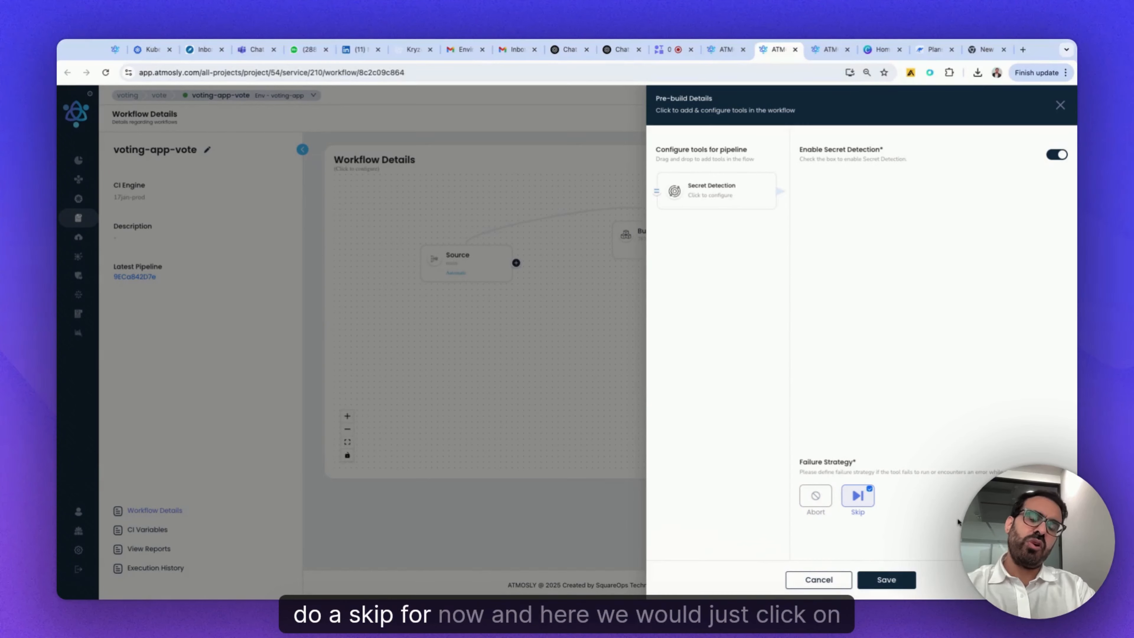
{"action": "left_click", "coordinate": [887, 580]}
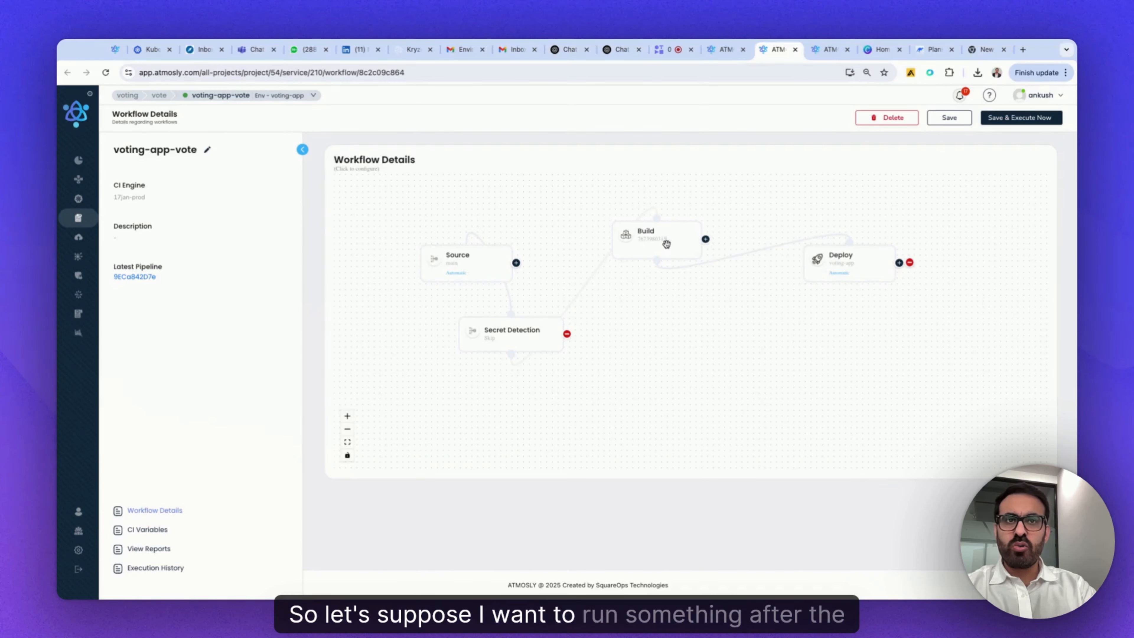
- Add a Trivy scan after the Build stage with max critical vulnerability 5, max high vulnerability 10 and the Skip failure strategy, and save it
{"action": "left_click", "coordinate": [705, 240]}
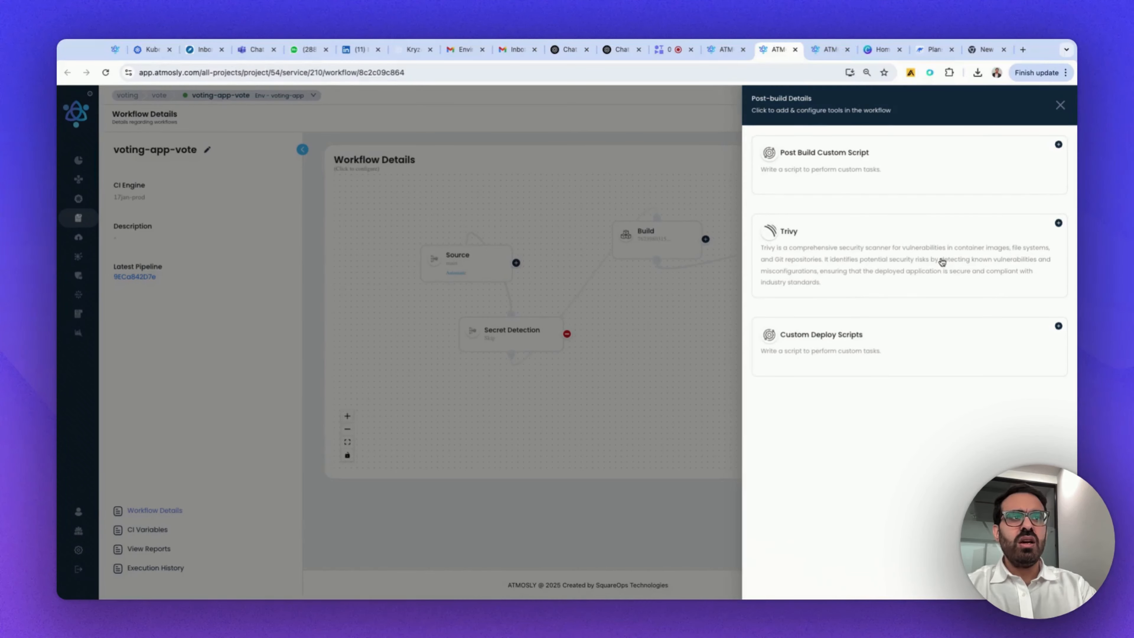
{"action": "left_click", "coordinate": [1058, 223]}
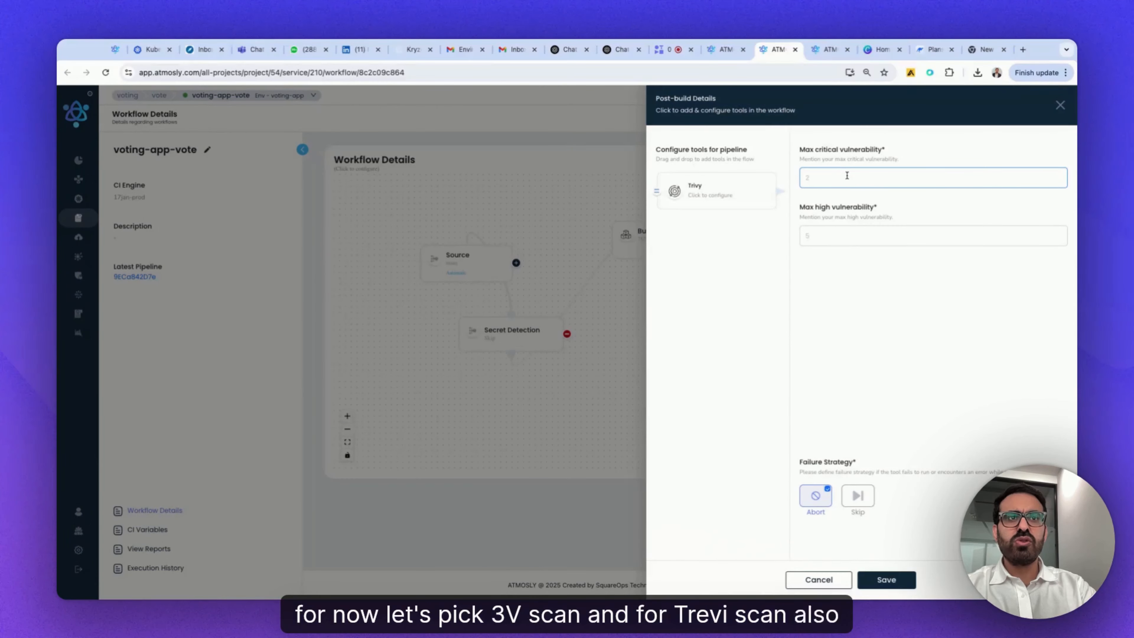
{"action": "left_click_drag", "start_coordinate": [802, 149], "coordinate": [883, 151]}
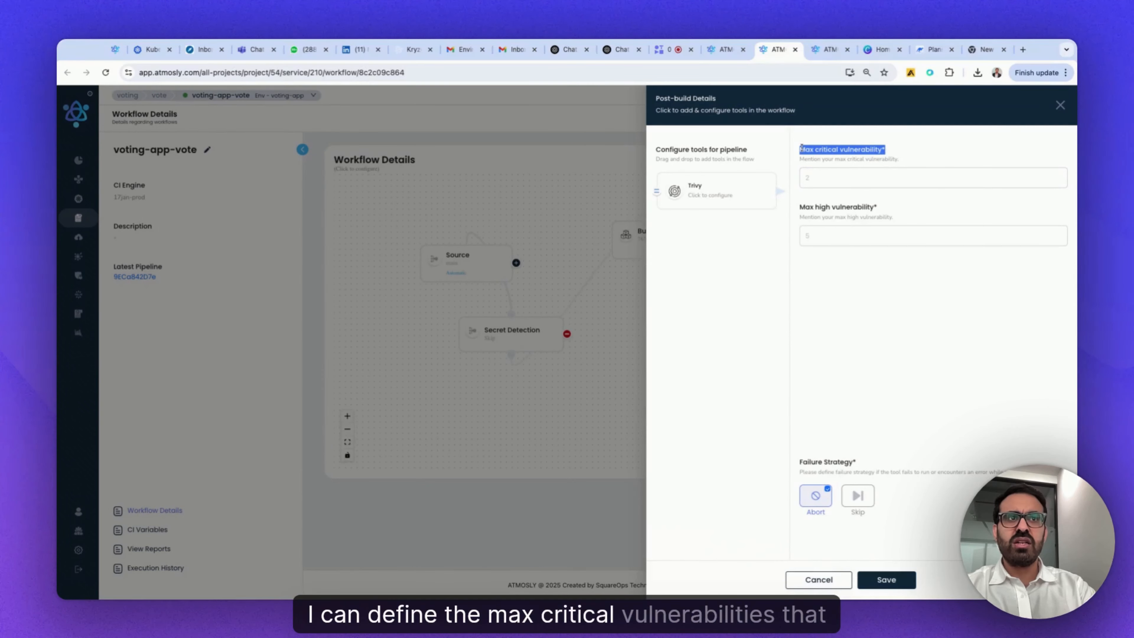
{"action": "left_click", "coordinate": [871, 174]}
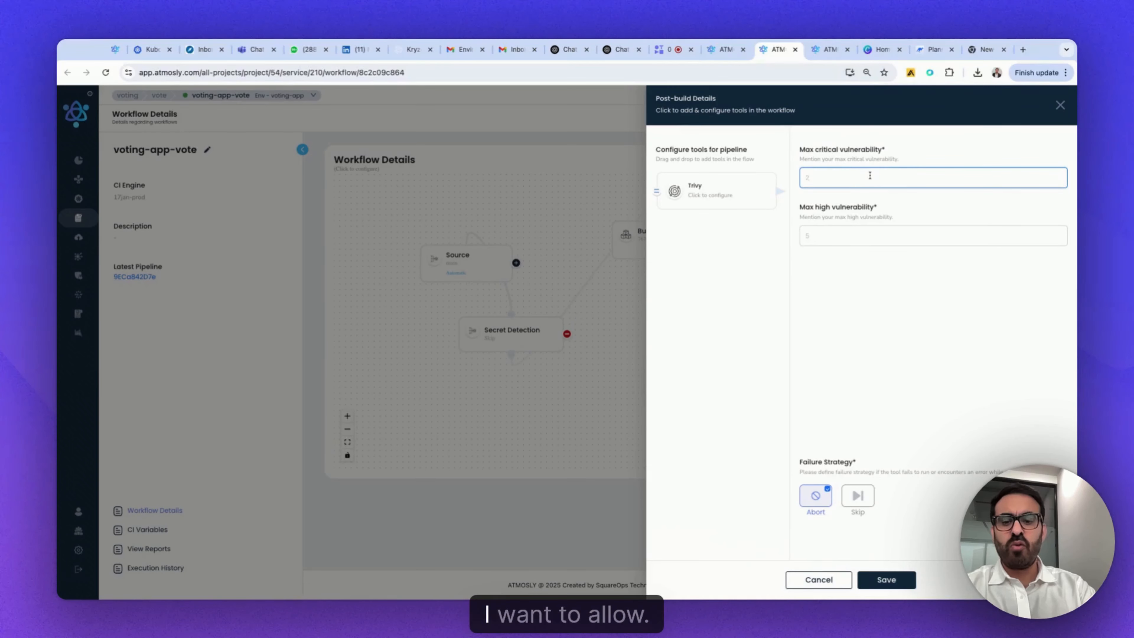
{"action": "type", "text": "5"}
{"action": "left_click", "coordinate": [863, 236]}
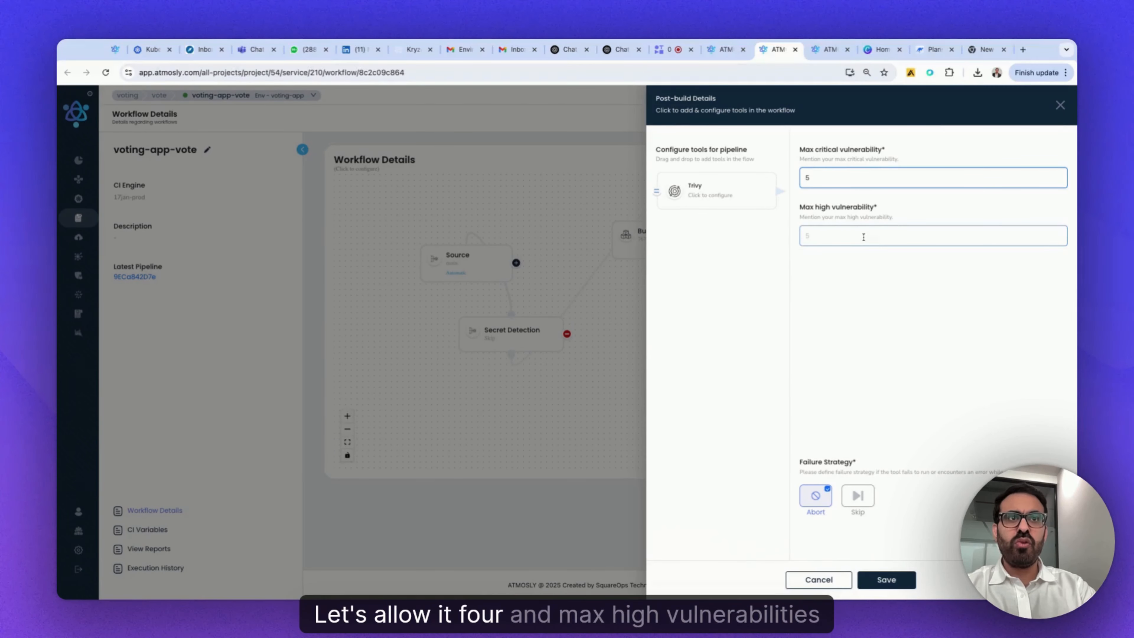
{"action": "type", "text": "10"}
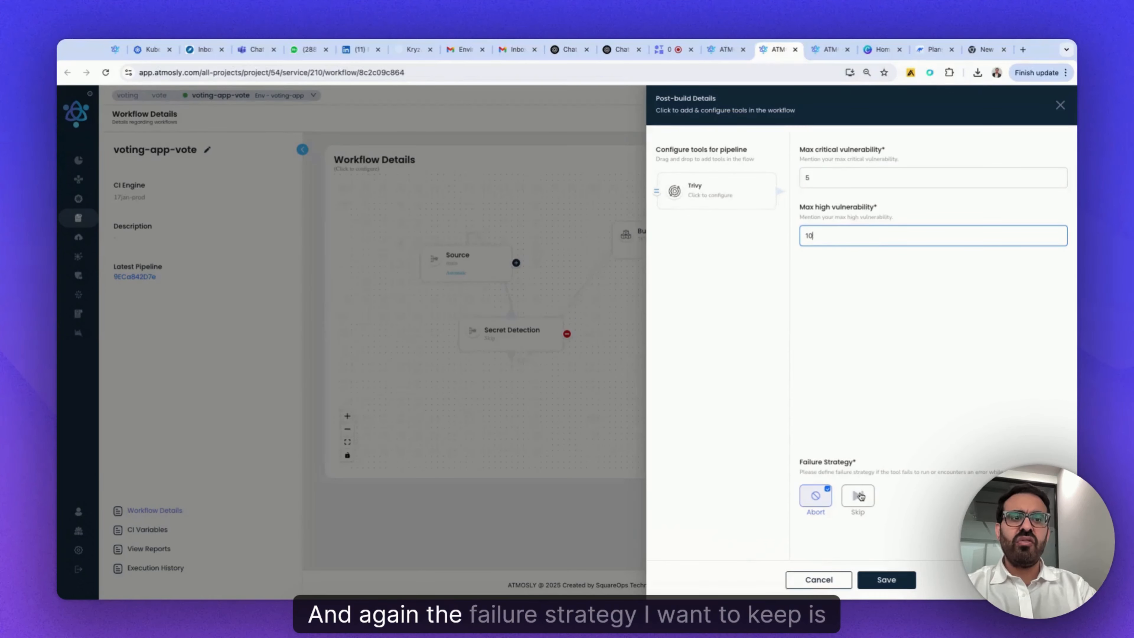
{"action": "left_click", "coordinate": [860, 497]}
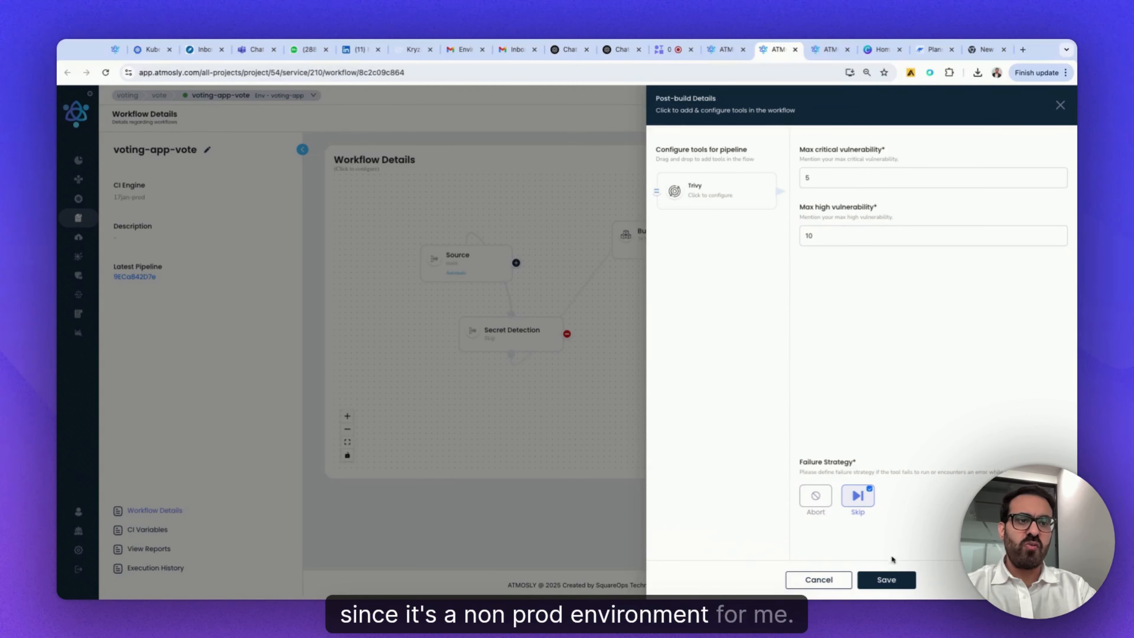
{"action": "left_click", "coordinate": [886, 580]}
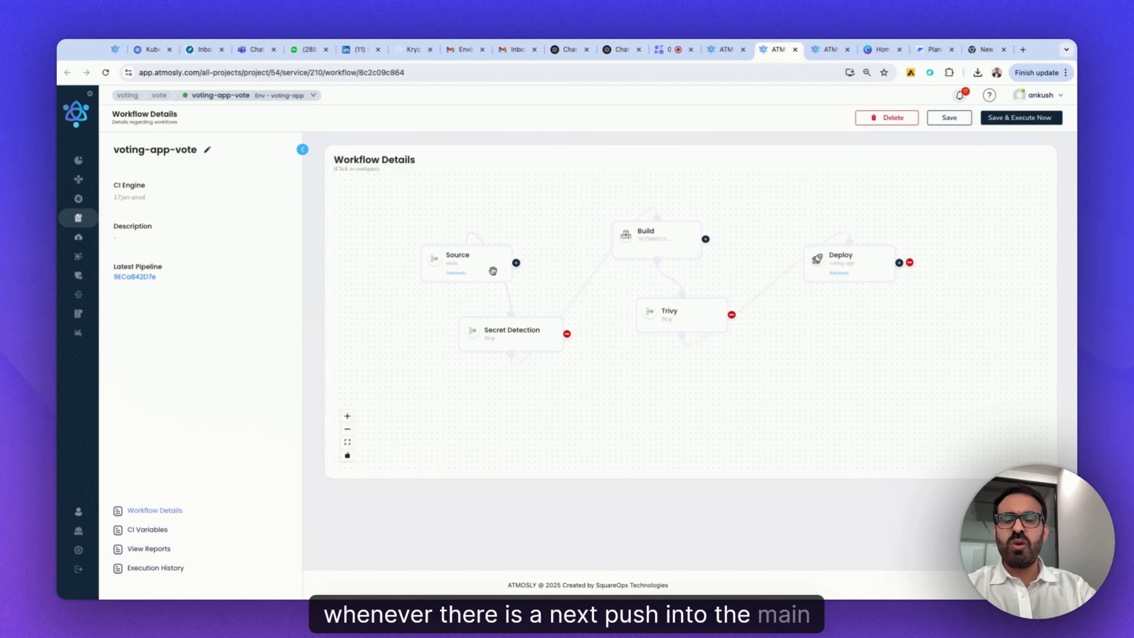
- Save the voting-app-vote workflow and execute it immediately from the main branch
{"action": "left_click", "coordinate": [347, 416]}
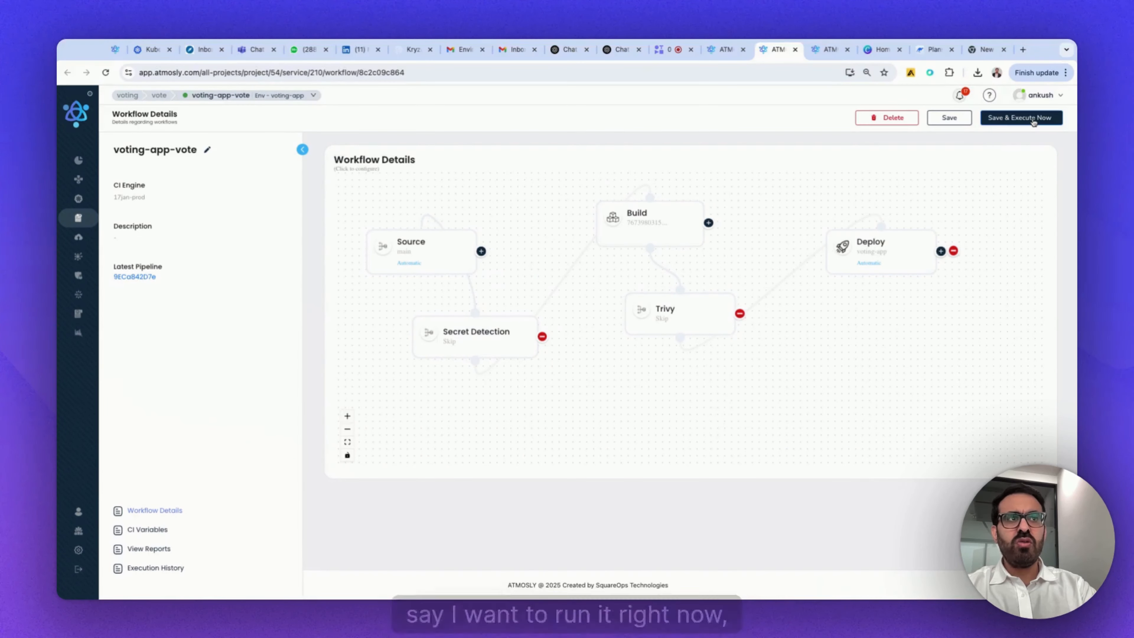
{"action": "left_click", "coordinate": [1021, 118]}
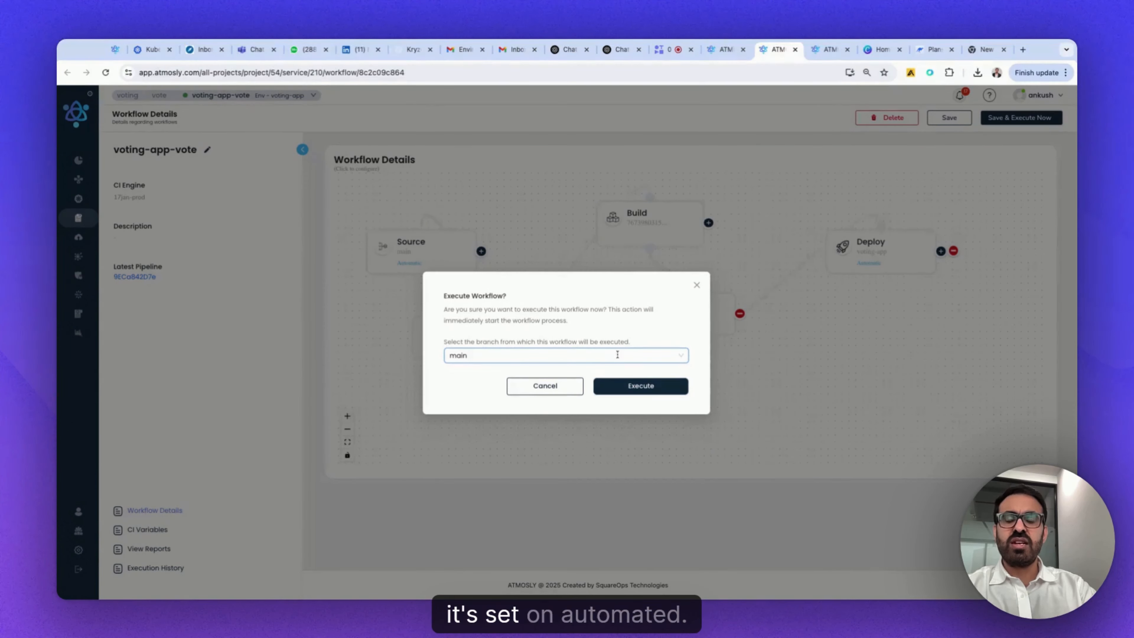
{"action": "left_click", "coordinate": [640, 386]}
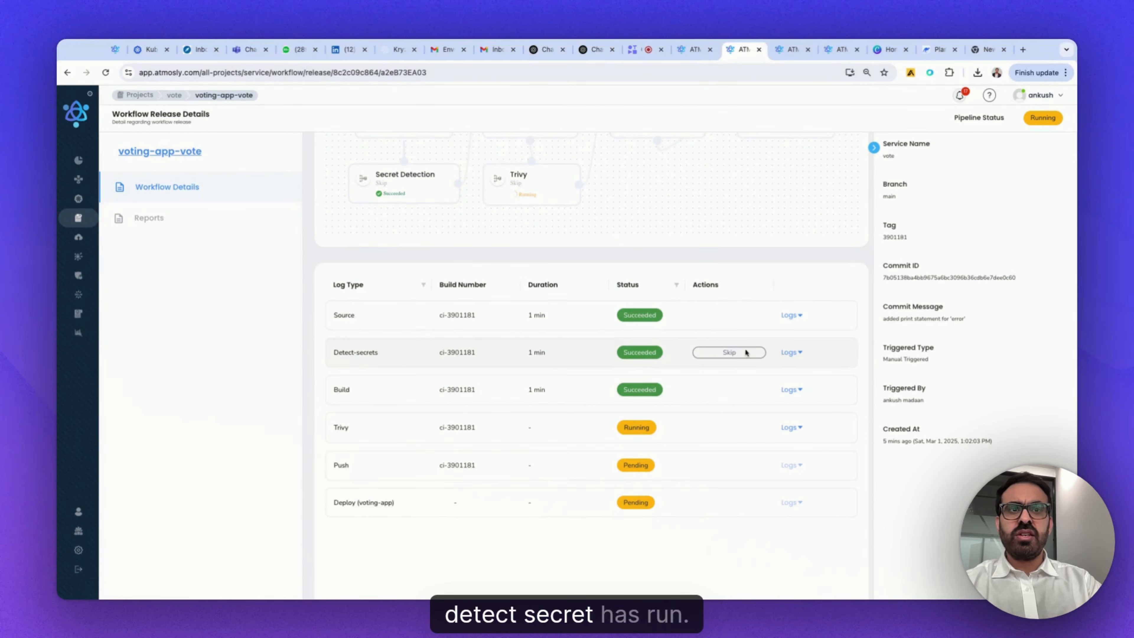
- Examine the Detect-secrets logs of the workflow run for the scan result and failure strategy handling, and collapse them
{"action": "left_click", "coordinate": [793, 353]}
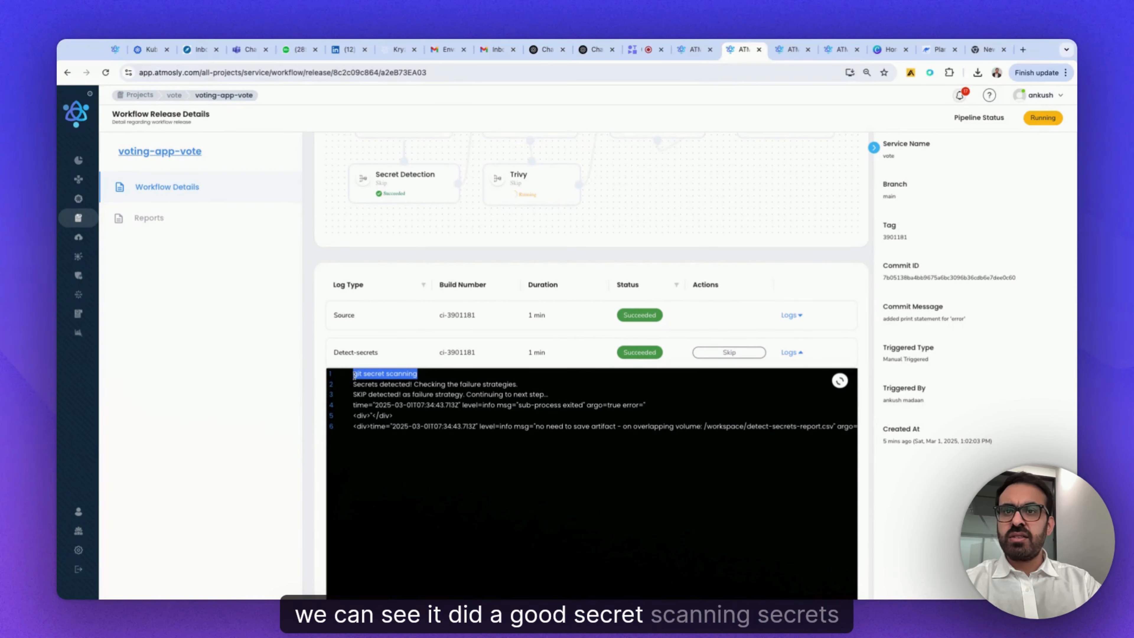
{"action": "left_click_drag", "start_coordinate": [354, 385], "coordinate": [518, 385]}
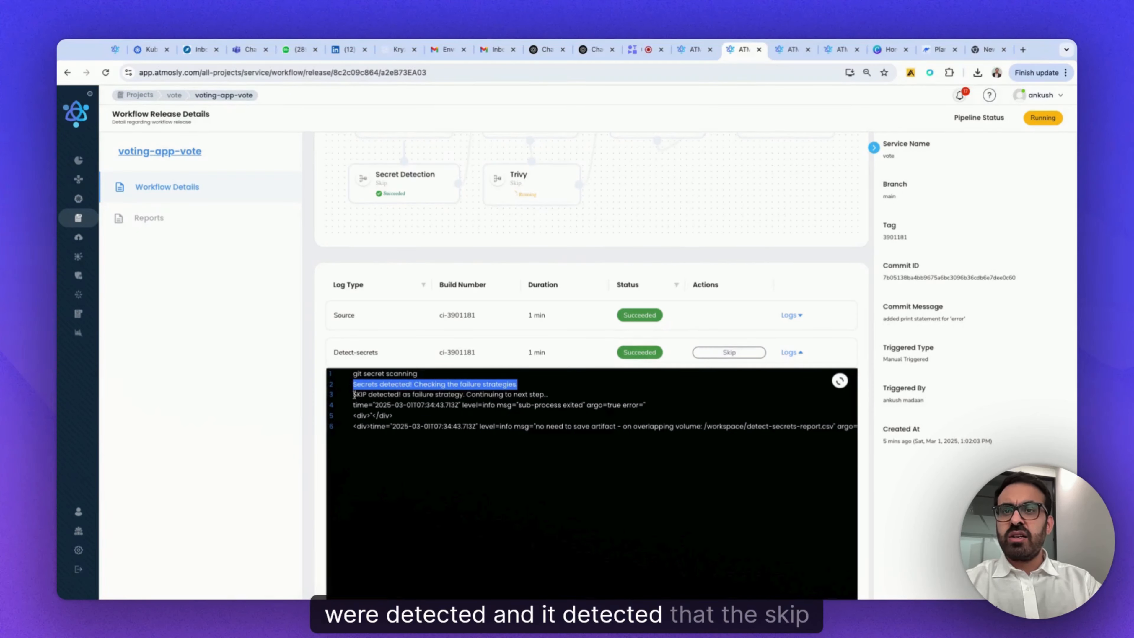
{"action": "left_click_drag", "start_coordinate": [355, 394], "coordinate": [547, 394]}
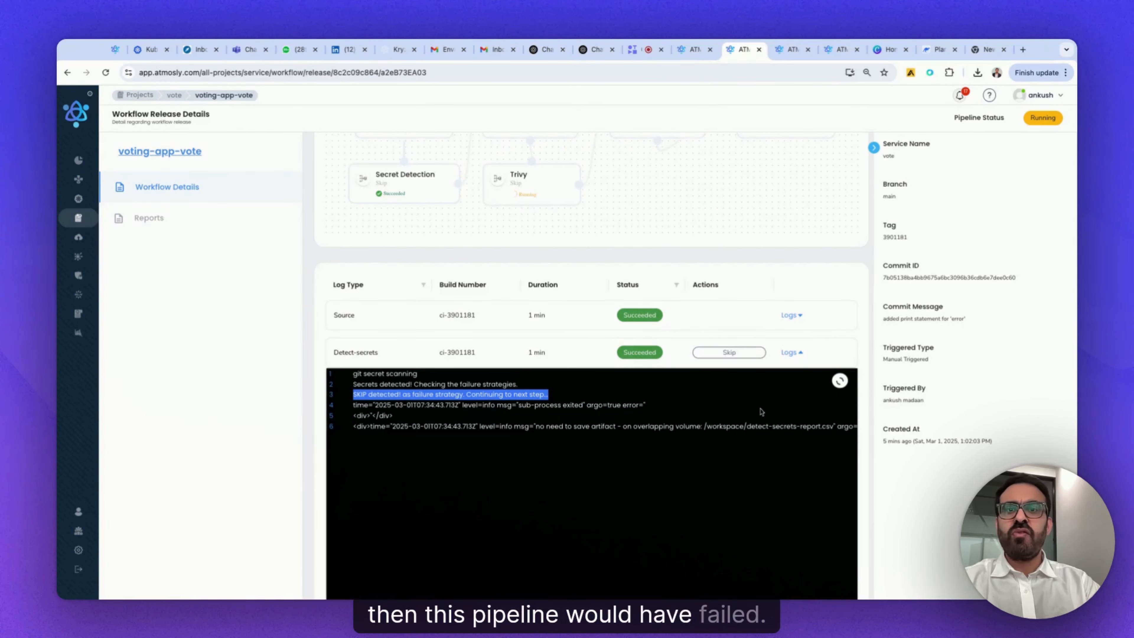
{"action": "left_click", "coordinate": [790, 353]}
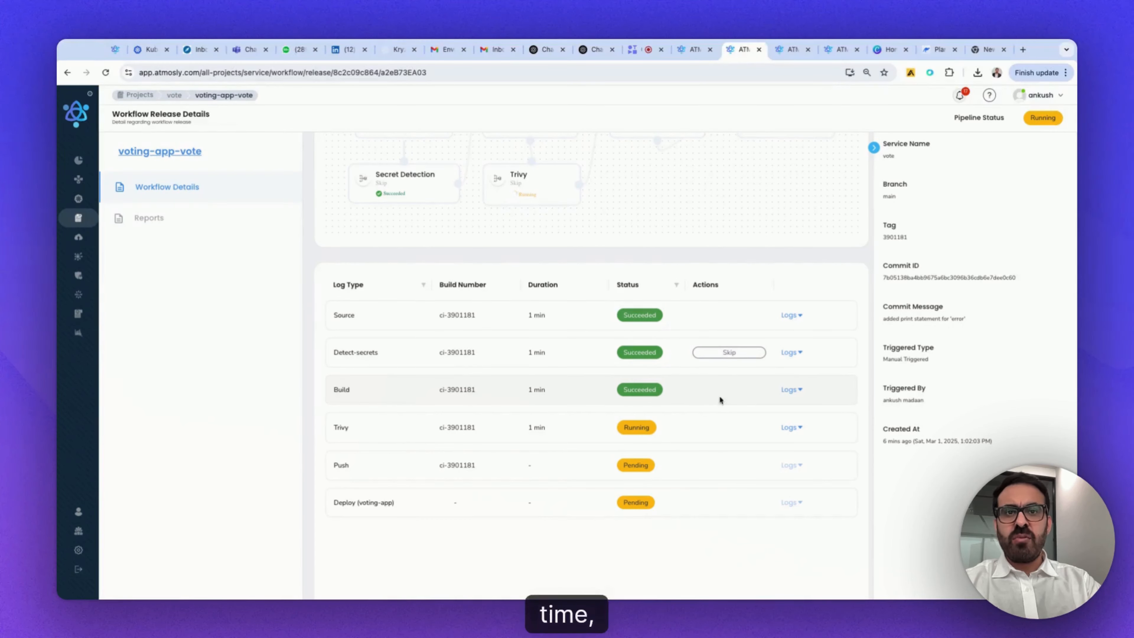
- Examine the Build logs of the workflow run to review the executed image build steps
{"action": "left_click", "coordinate": [790, 390]}
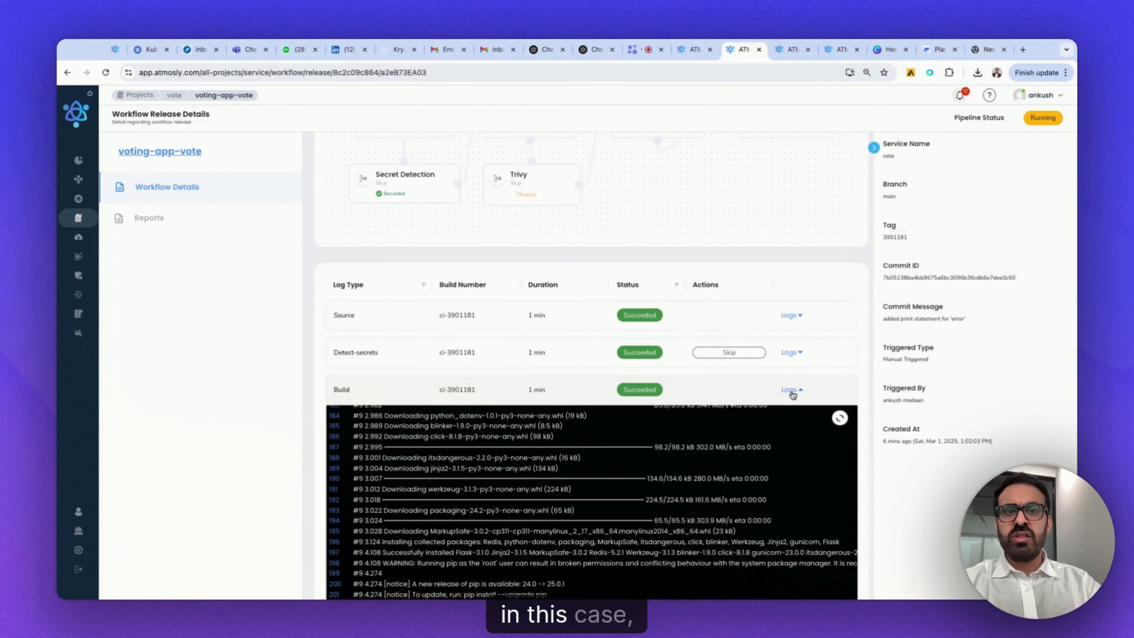
{"action": "scroll", "coordinate": [822, 290], "scroll_direction": "down", "scroll_amount": 5}
{"action": "scroll", "coordinate": [712, 355], "scroll_direction": "up", "scroll_amount": 20}
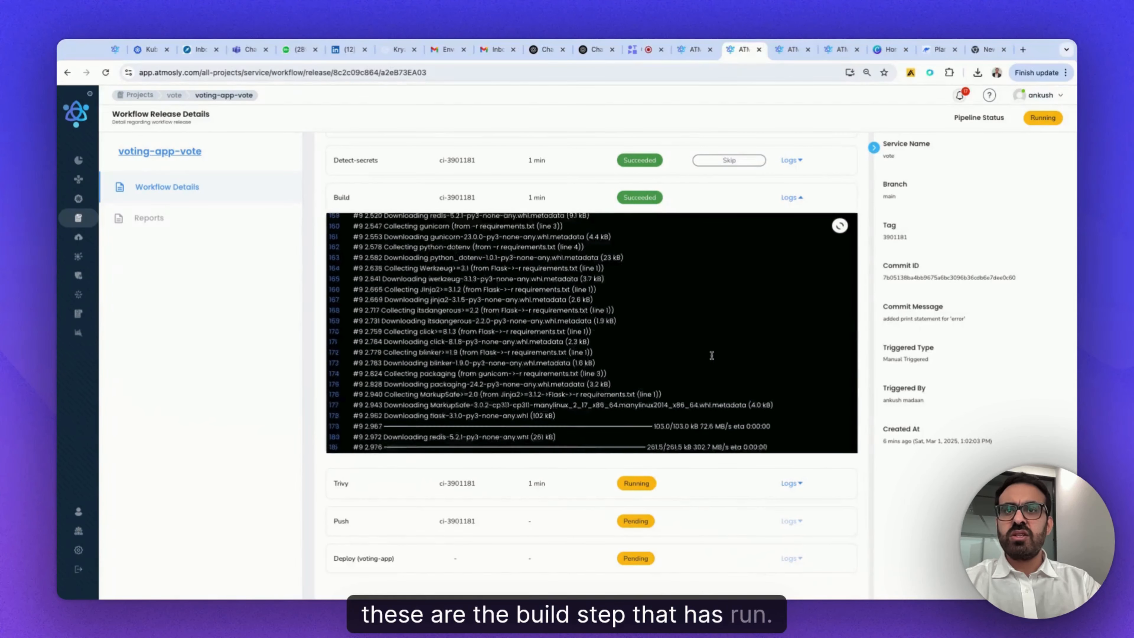
{"action": "scroll", "coordinate": [756, 284], "scroll_direction": "down", "scroll_amount": 1}
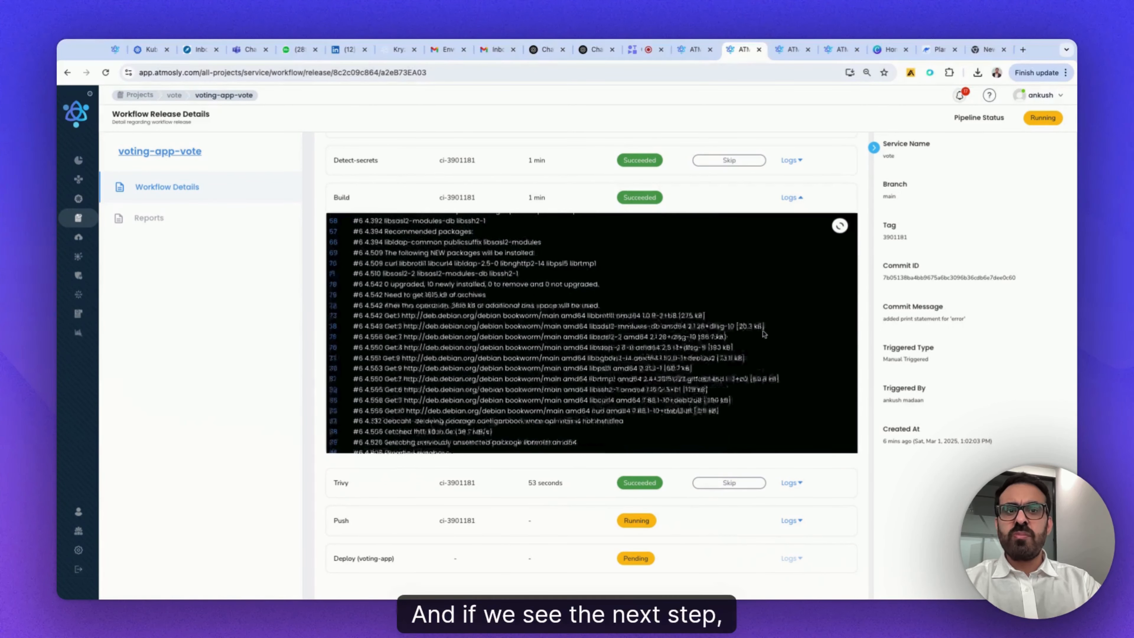
{"action": "scroll", "coordinate": [763, 367], "scroll_direction": "down", "scroll_amount": 5}
- Examine the Trivy logs for the high and critical vulnerability counts of the Docker image, and collapse them
{"action": "left_click", "coordinate": [791, 482]}
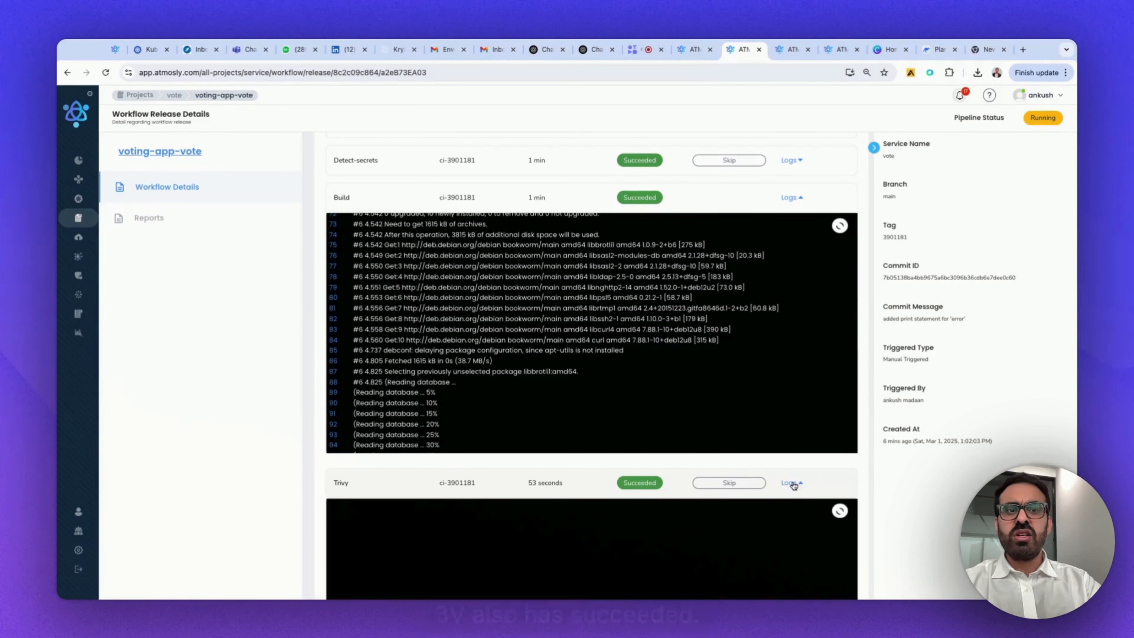
{"action": "scroll", "coordinate": [839, 442], "scroll_direction": "down", "scroll_amount": 8}
{"action": "scroll", "coordinate": [860, 458], "scroll_direction": "down", "scroll_amount": 3}
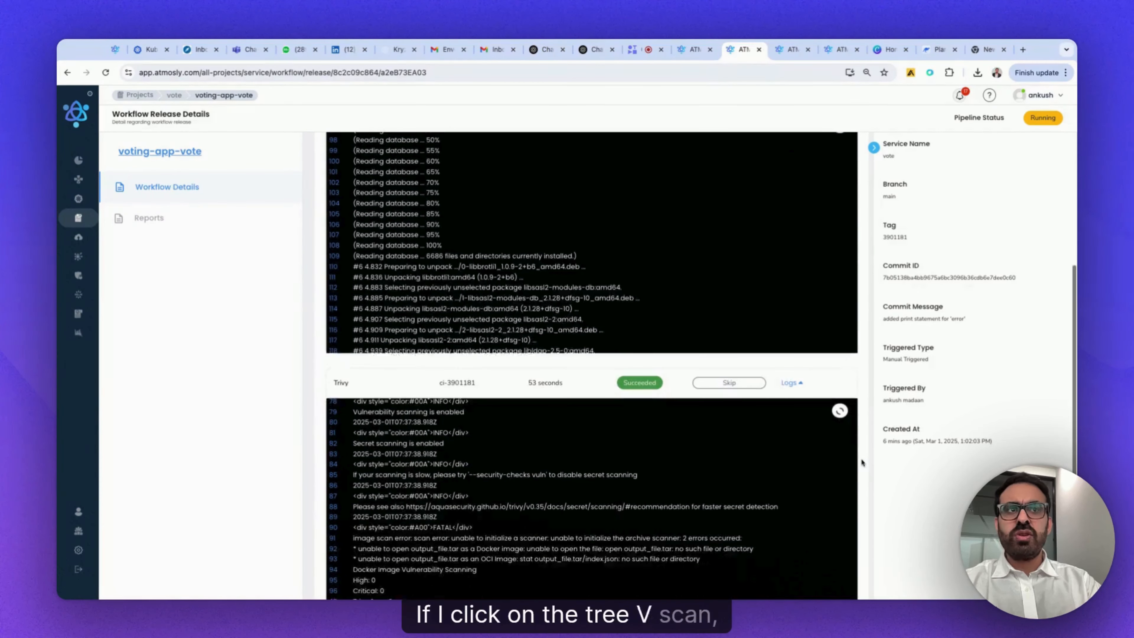
{"action": "scroll", "coordinate": [840, 236], "scroll_direction": "up", "scroll_amount": 2}
{"action": "scroll", "coordinate": [866, 237], "scroll_direction": "down", "scroll_amount": 4}
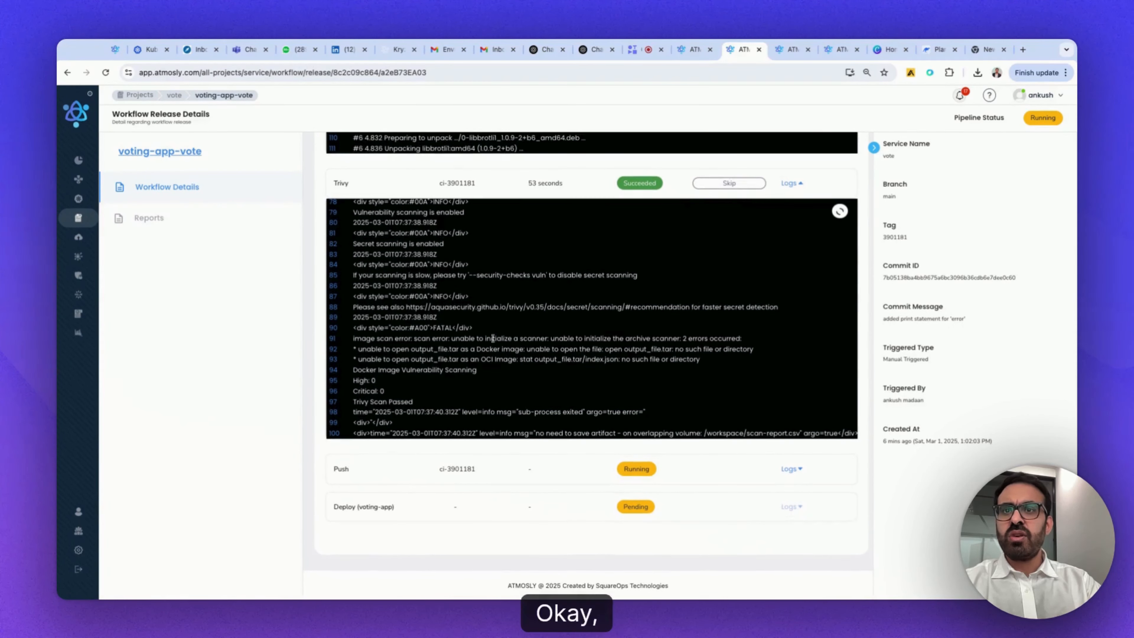
{"action": "left_click_drag", "start_coordinate": [354, 403], "coordinate": [393, 398]}
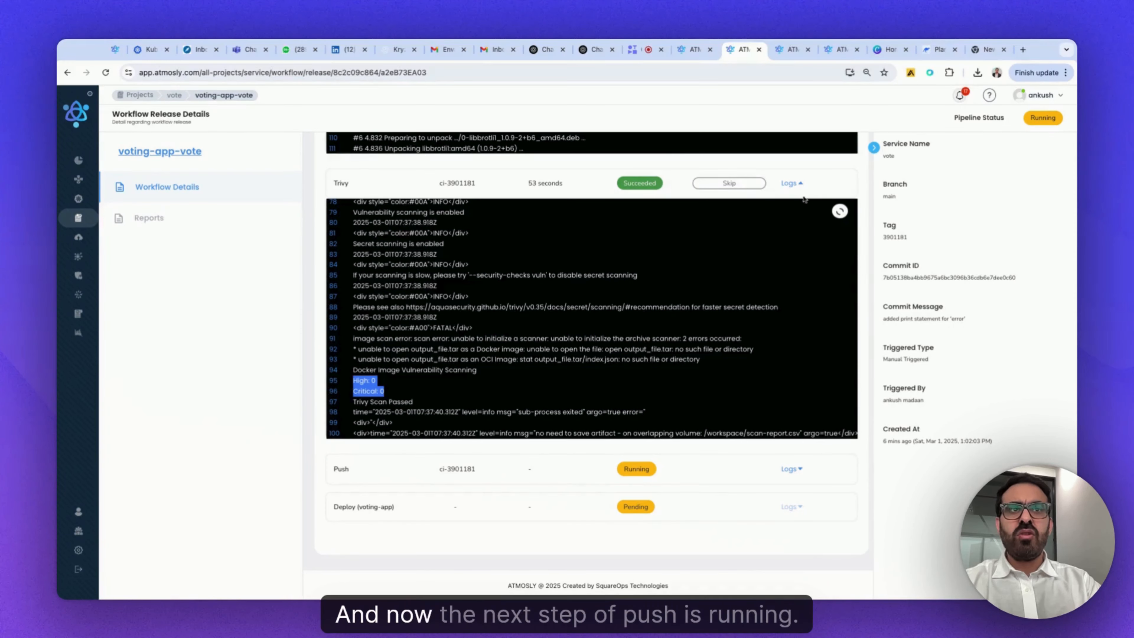
{"action": "left_click", "coordinate": [798, 185]}
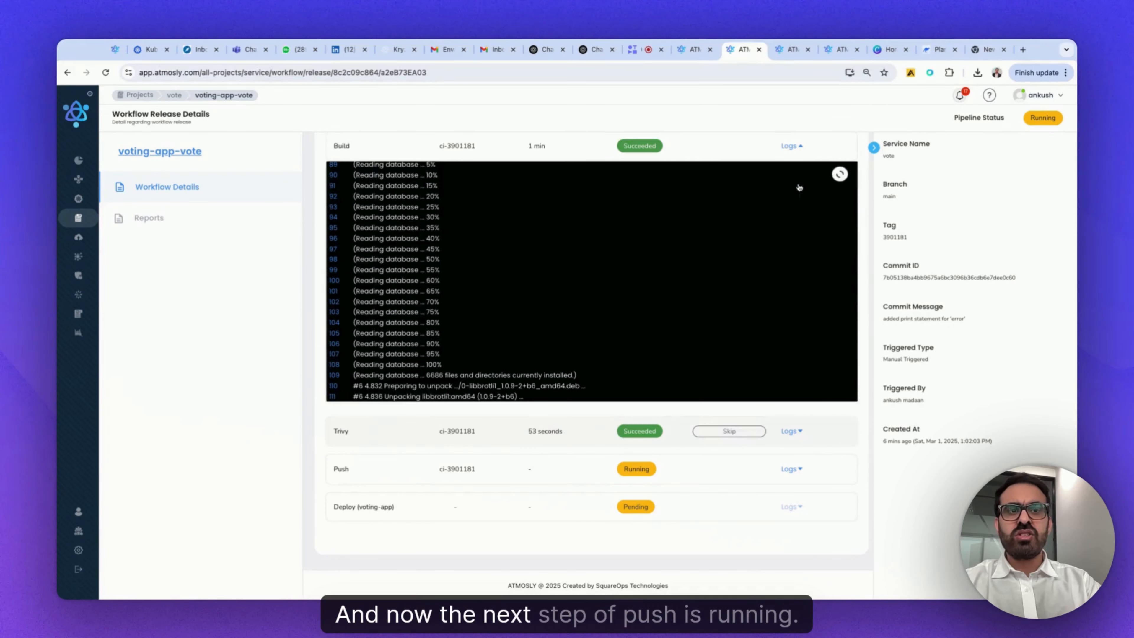
- Examine the Push logs for the image digest and target registry, and collapse the Push and Build logs
{"action": "left_click", "coordinate": [798, 470]}
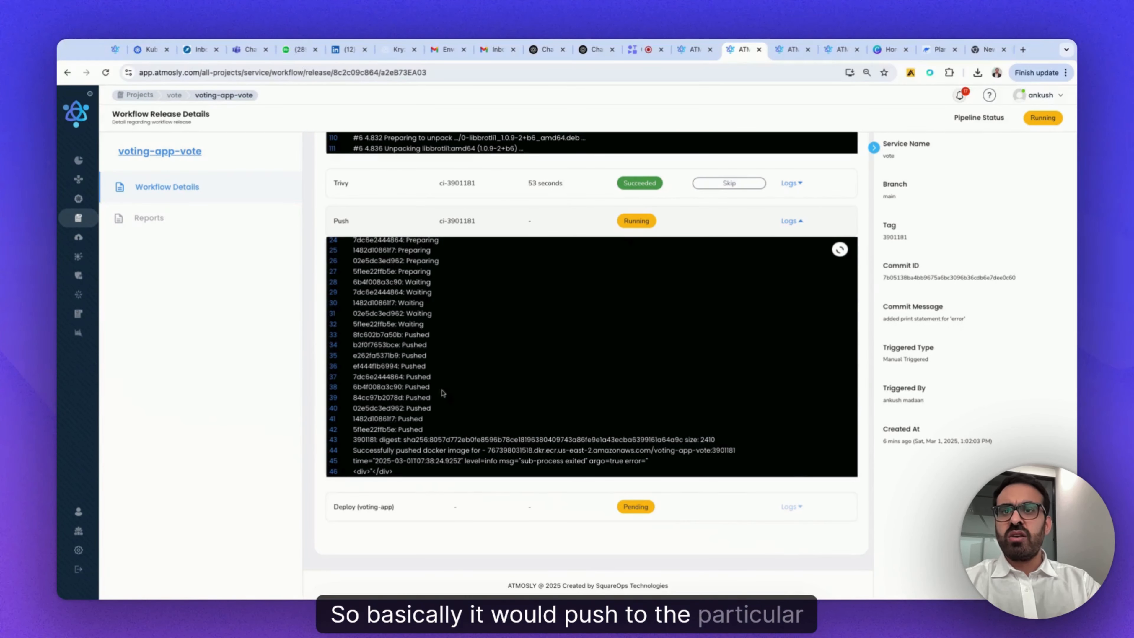
{"action": "scroll", "coordinate": [543, 322], "scroll_direction": "up", "scroll_amount": 5}
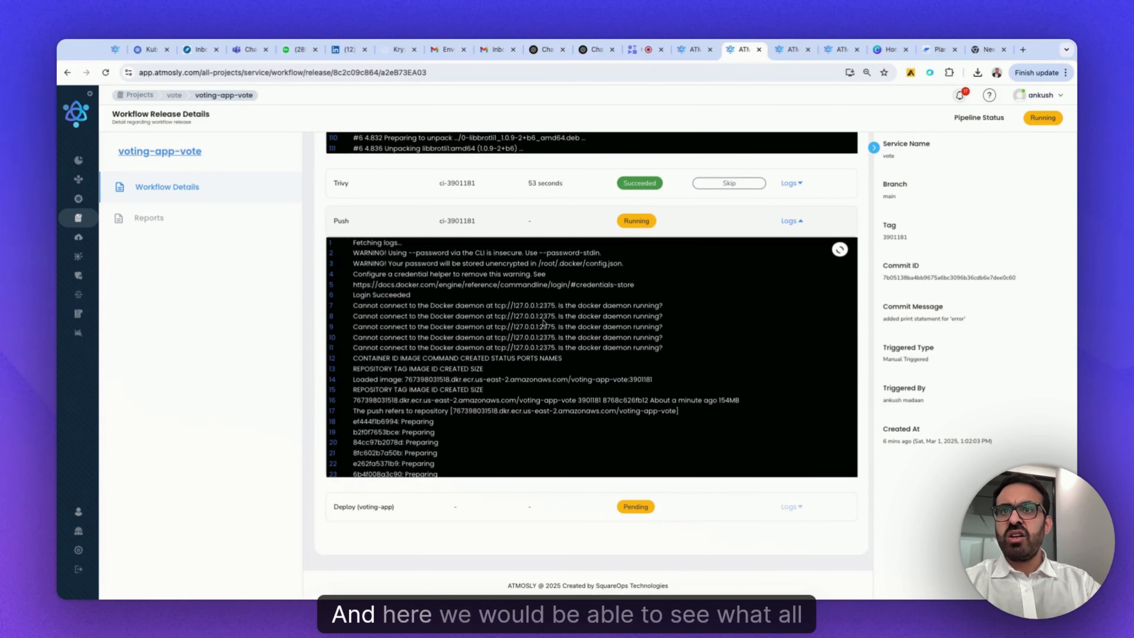
{"action": "scroll", "coordinate": [504, 370], "scroll_direction": "down", "scroll_amount": 5}
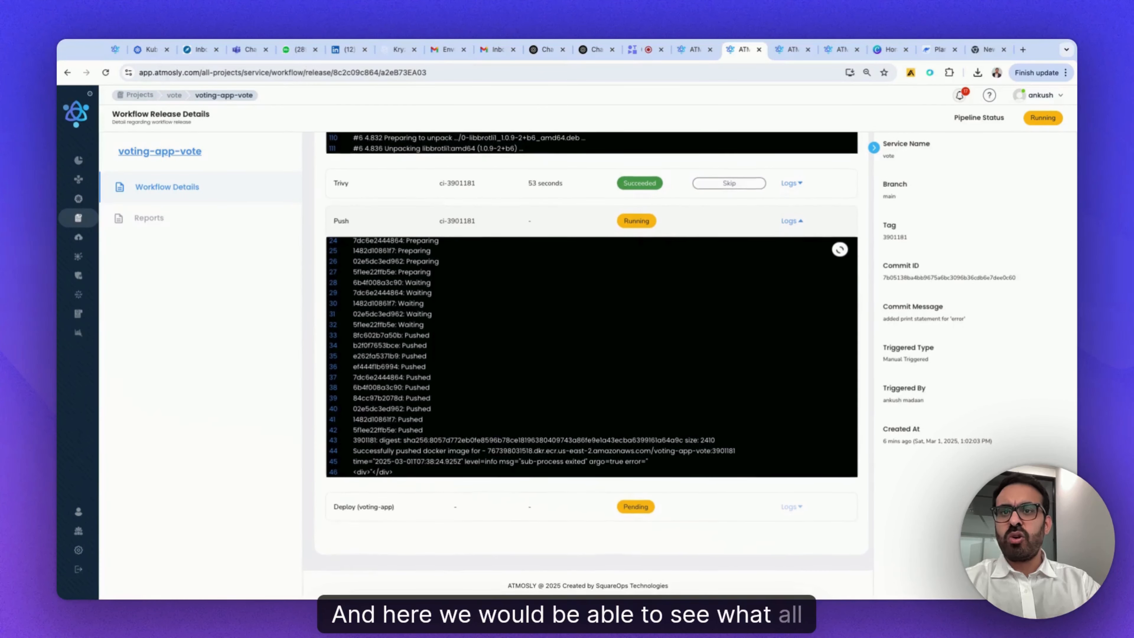
{"action": "left_click_drag", "start_coordinate": [357, 440], "coordinate": [736, 451]}
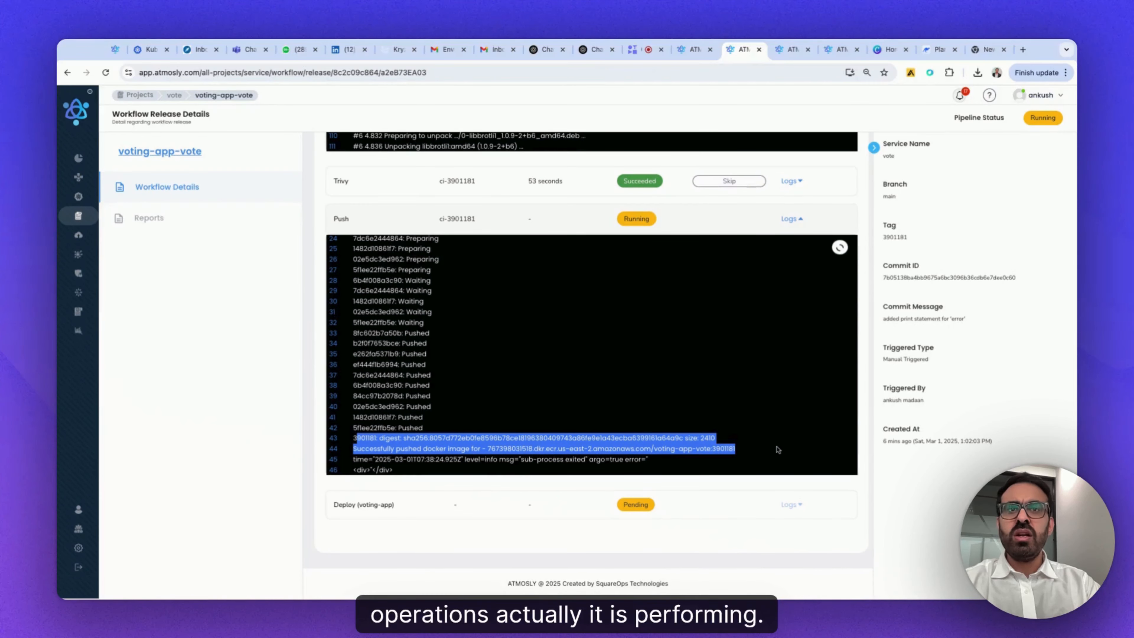
{"action": "left_click", "coordinate": [791, 220]}
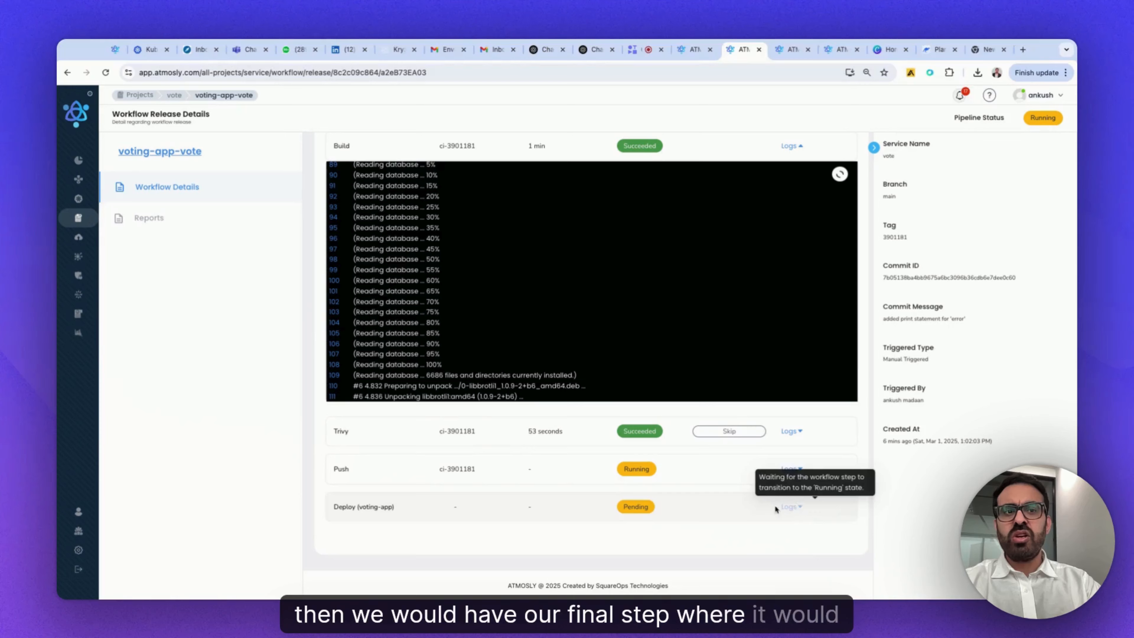
{"action": "scroll", "coordinate": [867, 361], "scroll_direction": "up", "scroll_amount": 1}
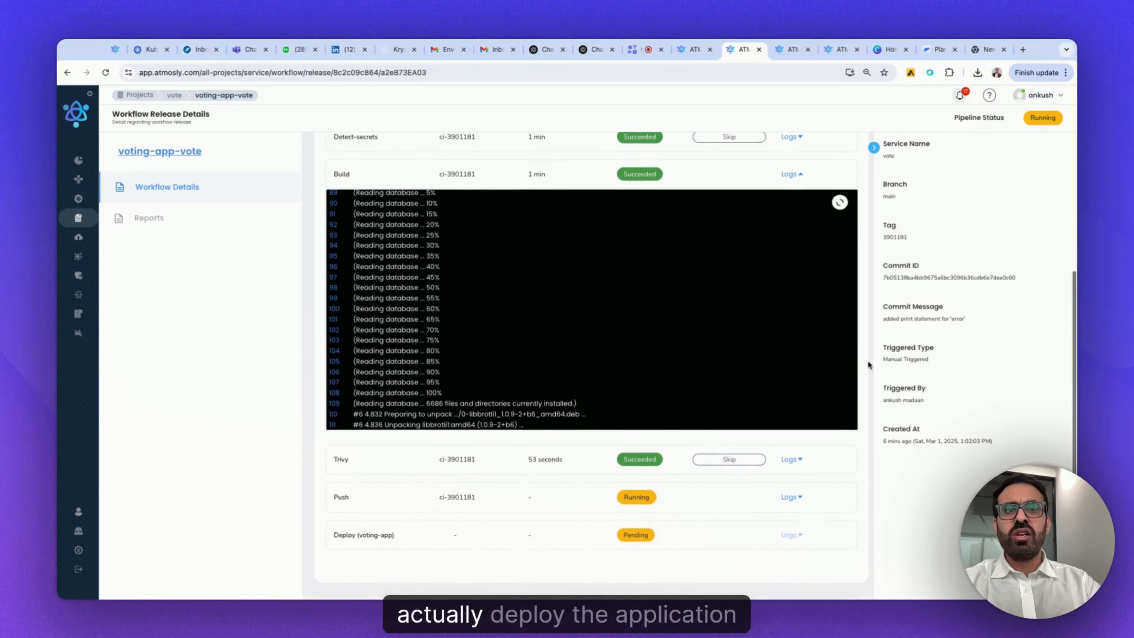
{"action": "left_click", "coordinate": [791, 179]}
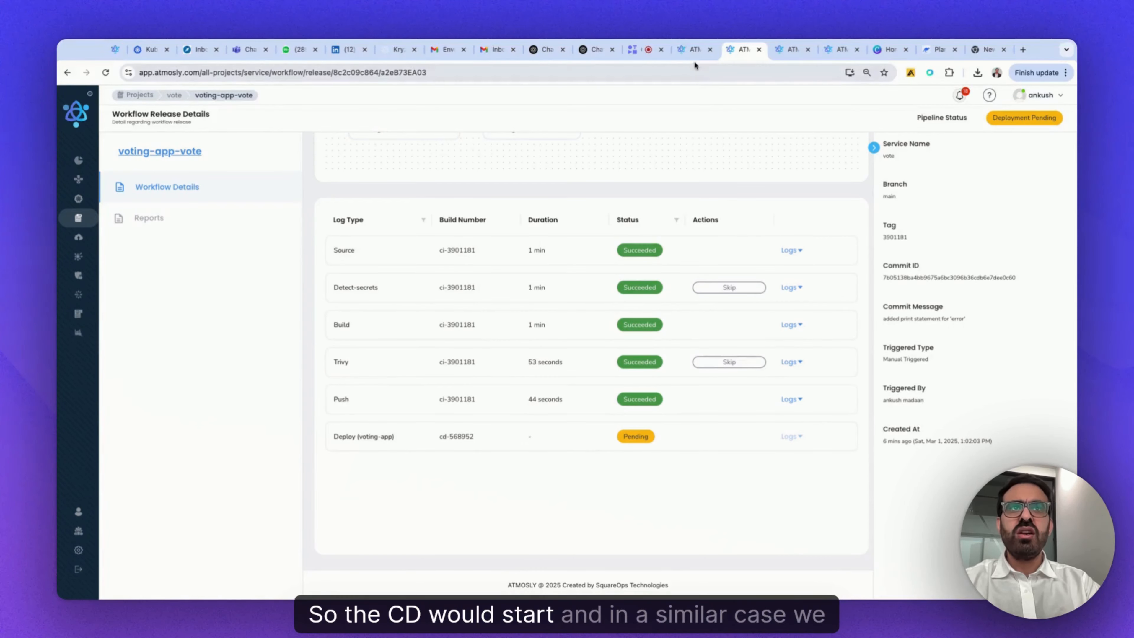
- Refresh the latest releases in the voting-app environment's services overview to check the vote workflow status, and open the vote service's details
{"action": "left_click", "coordinate": [693, 49]}
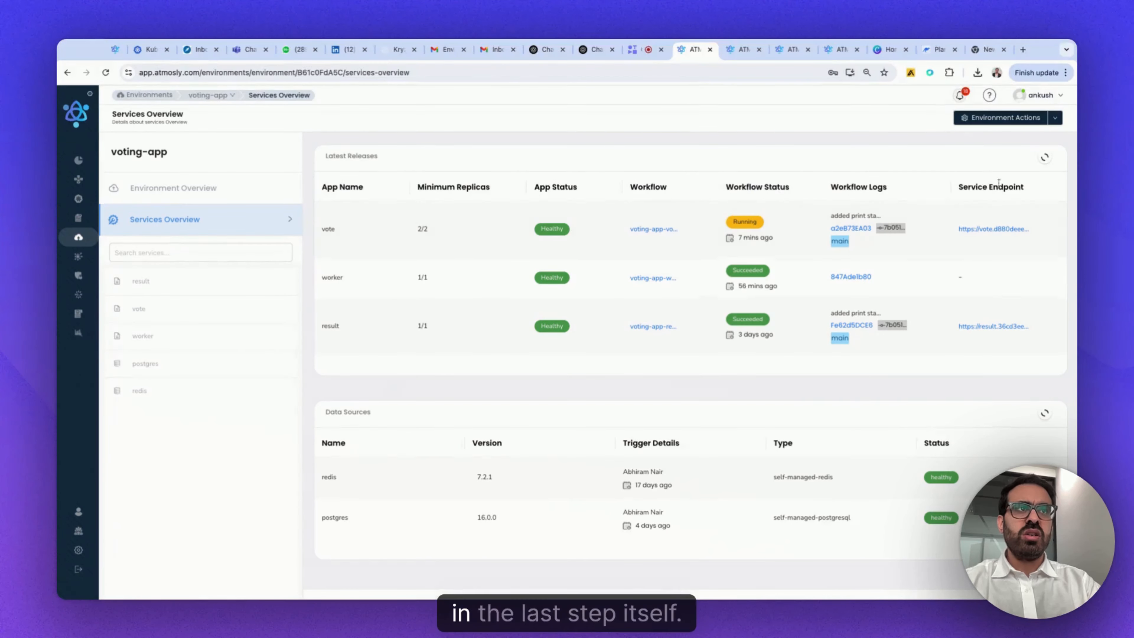
{"action": "left_click", "coordinate": [1045, 160]}
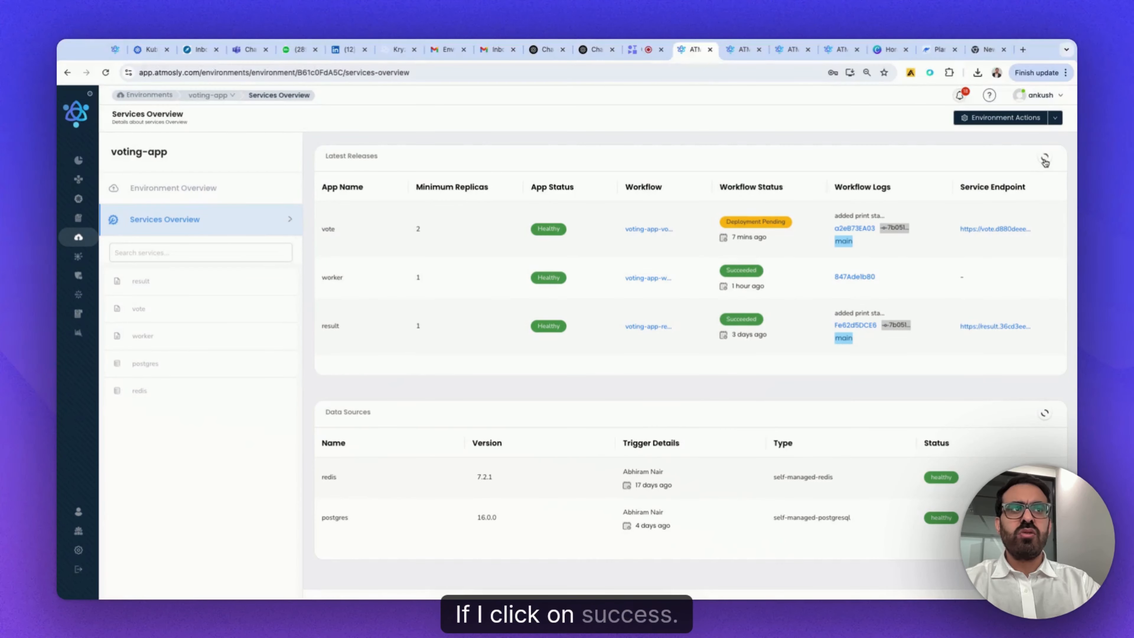
{"action": "mouse_move", "coordinate": [739, 223]}
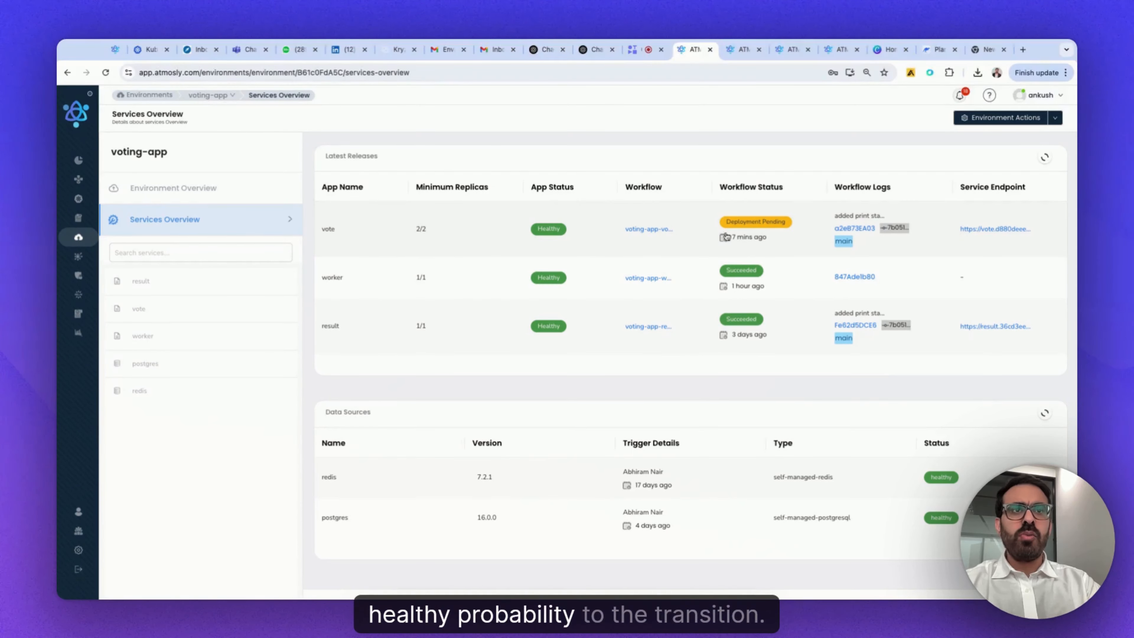
{"action": "left_click", "coordinate": [1045, 159]}
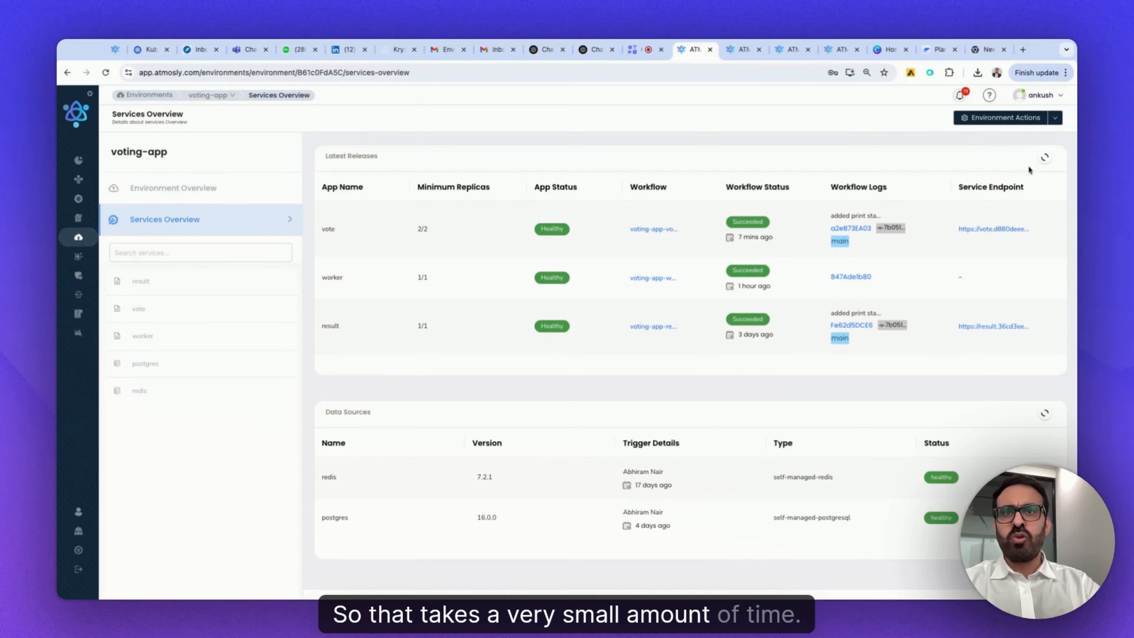
{"action": "left_click", "coordinate": [332, 230]}
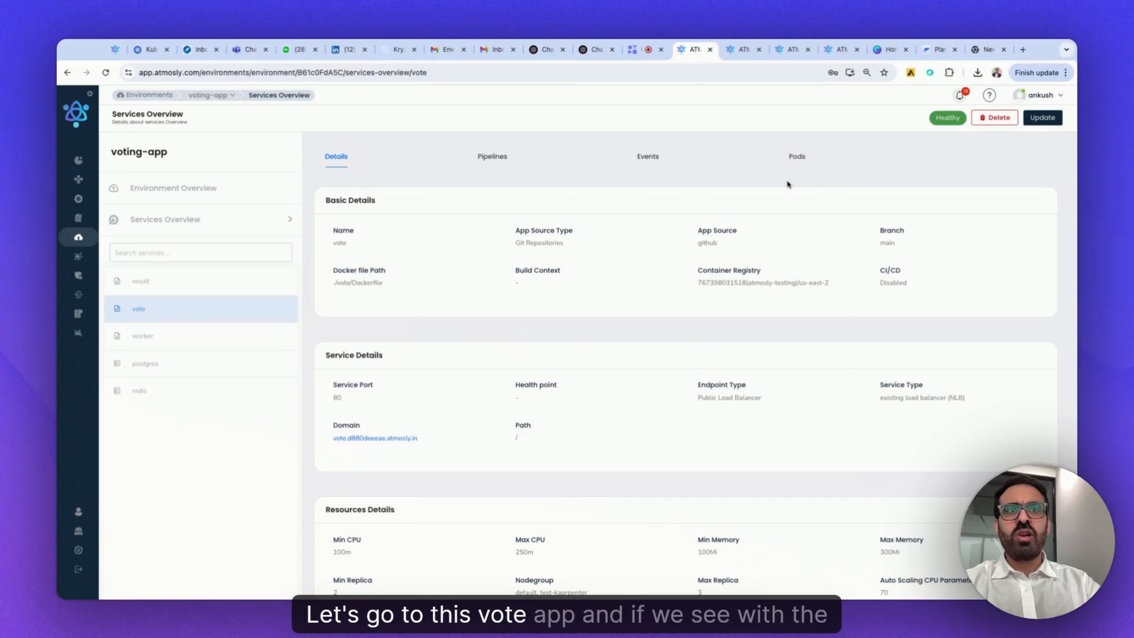
- Check the vote service's recent events for the image pull, and examine the ages of its running pods
{"action": "left_click", "coordinate": [650, 158]}
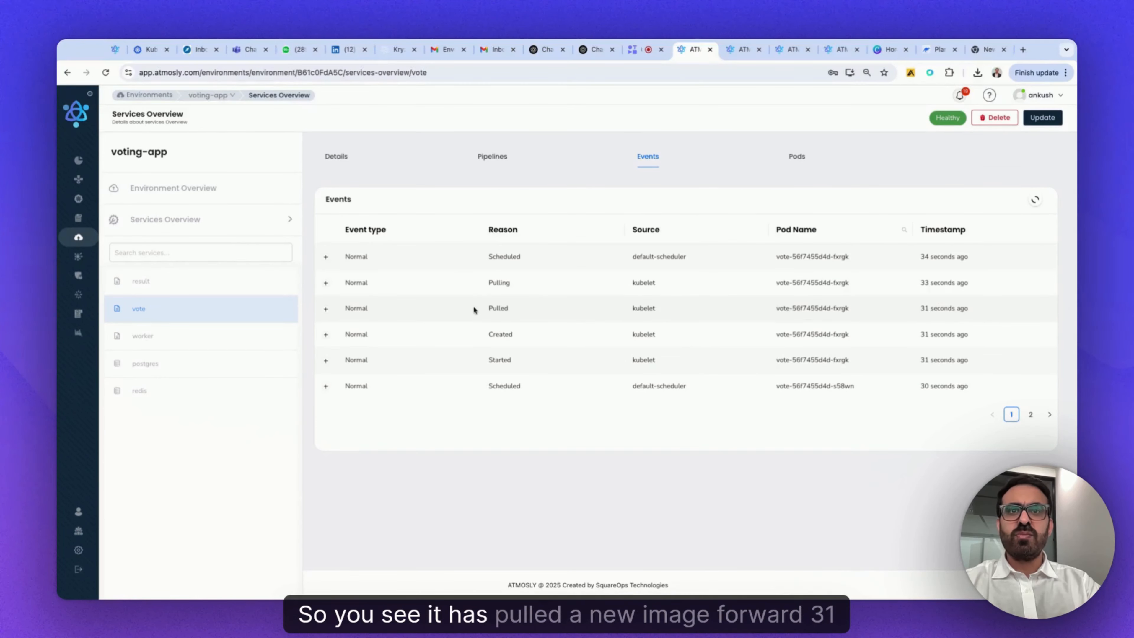
{"action": "mouse_move", "coordinate": [473, 307]}
{"action": "left_mouse_down"}
{"action": "mouse_move", "coordinate": [970, 308]}
{"action": "mouse_move", "coordinate": [968, 386]}
{"action": "left_mouse_up"}
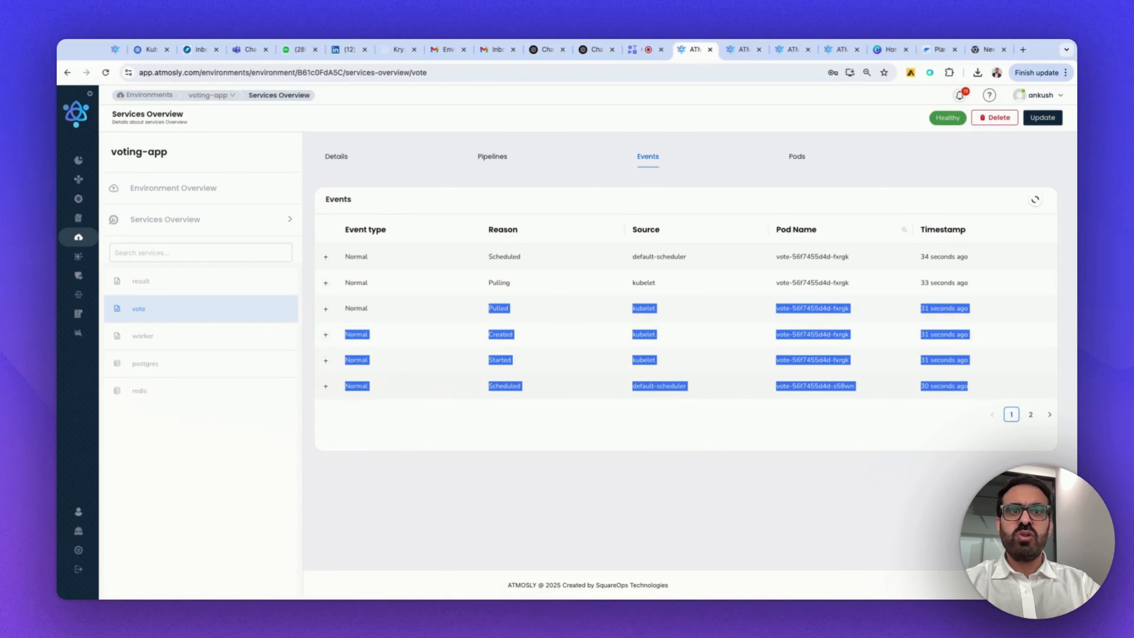
{"action": "left_click", "coordinate": [797, 157]}
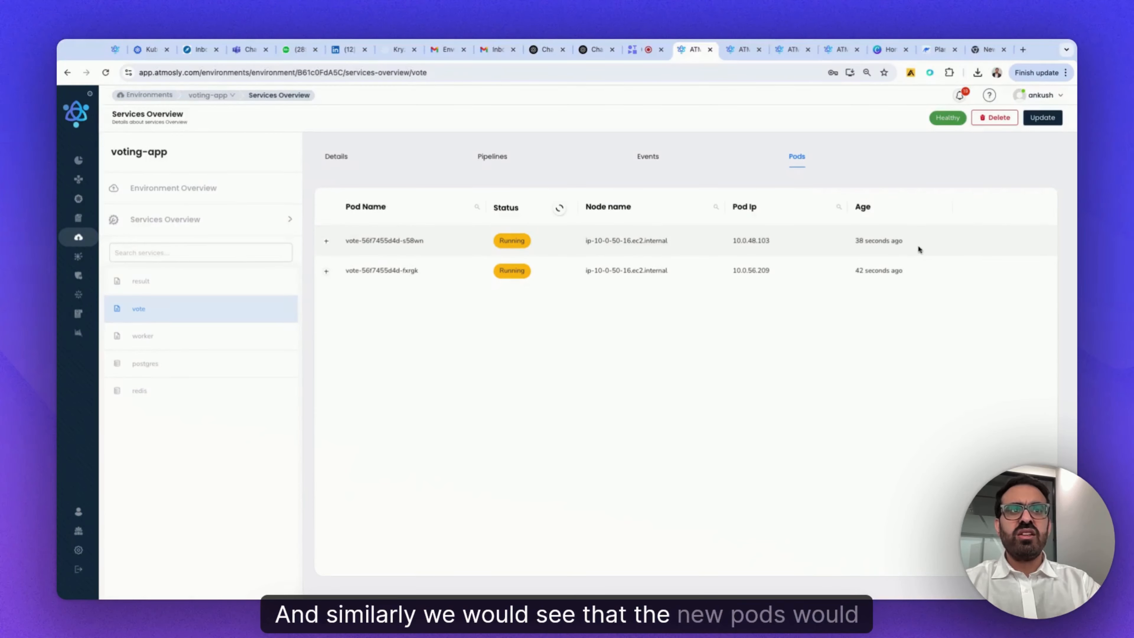
{"action": "triple_click", "coordinate": [918, 244]}
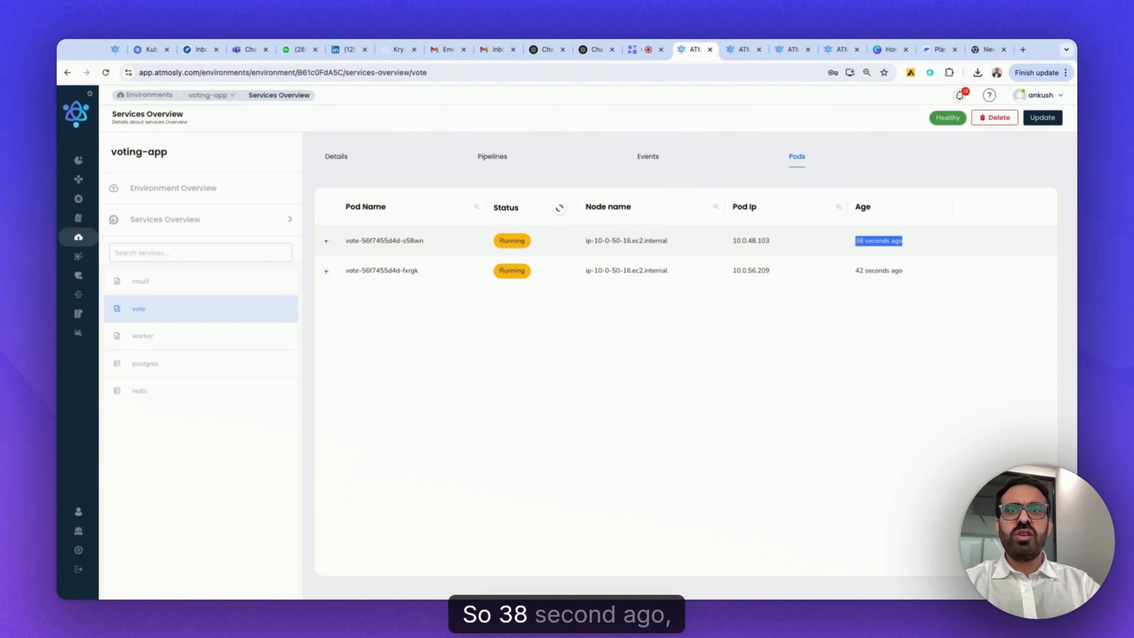
{"action": "triple_click", "coordinate": [909, 273]}
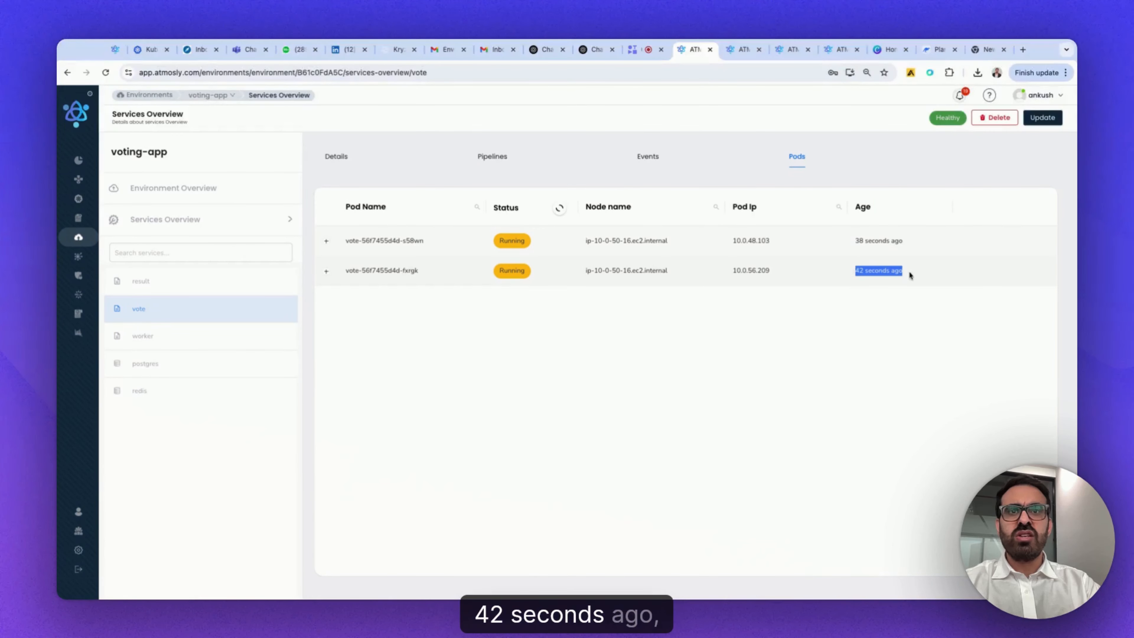
- Review the stage statuses in the voting-app-vote workflow release, and open the workflow's own details
{"action": "left_click", "coordinate": [742, 49]}
{"action": "scroll", "coordinate": [651, 285], "scroll_direction": "up", "scroll_amount": 4}
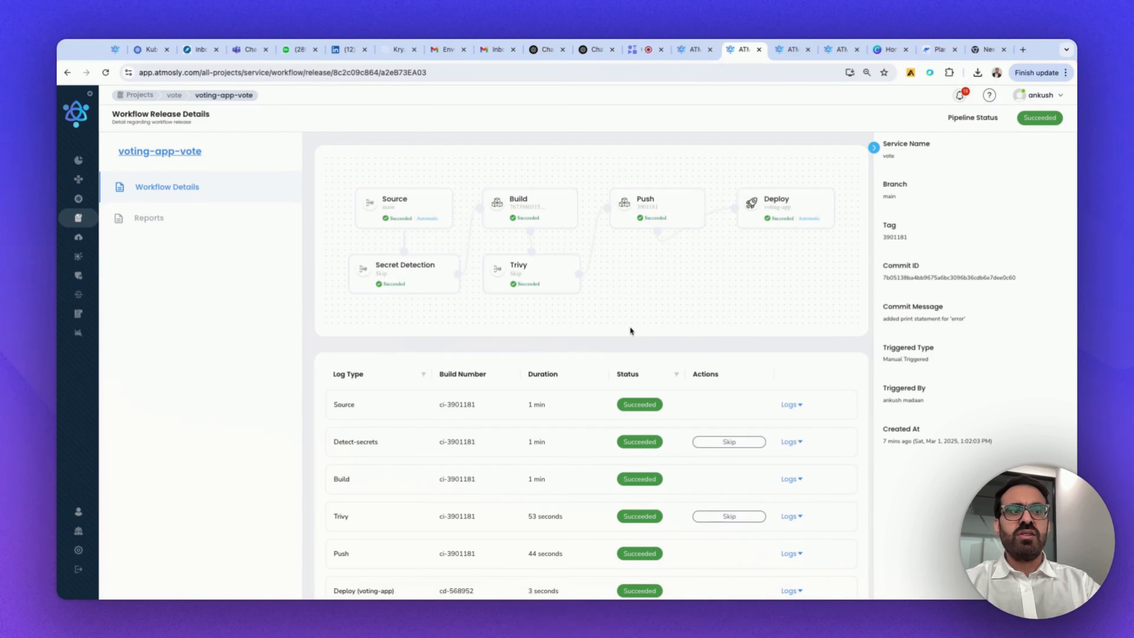
{"action": "scroll", "coordinate": [629, 328], "scroll_direction": "down", "scroll_amount": 1}
{"action": "scroll", "coordinate": [629, 329], "scroll_direction": "down", "scroll_amount": 1}
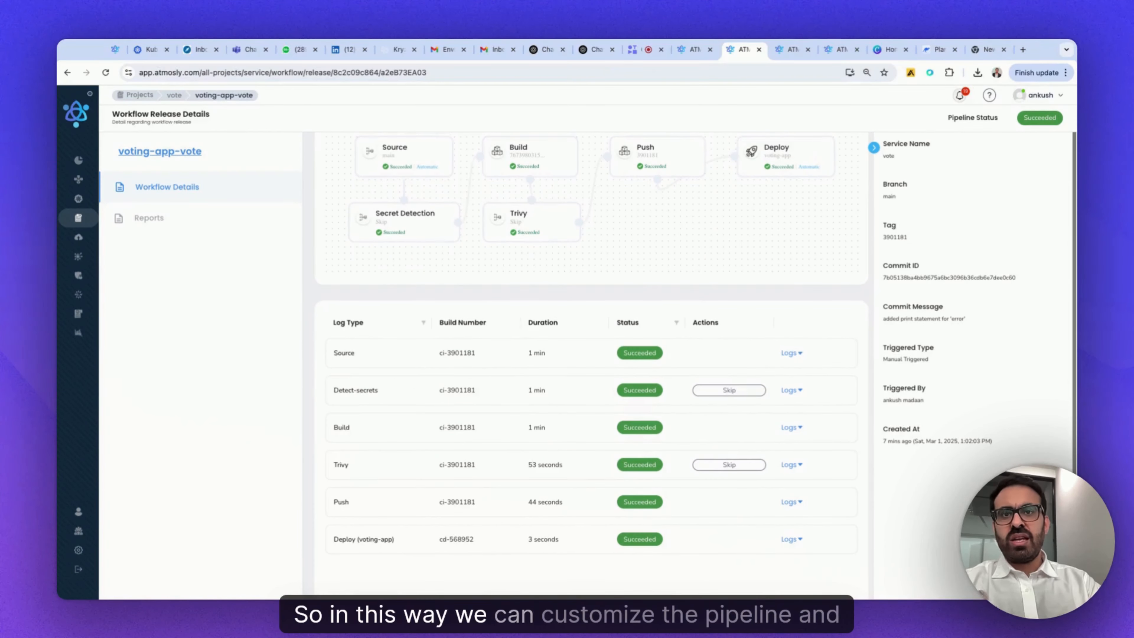
{"action": "scroll", "coordinate": [629, 330], "scroll_direction": "down", "scroll_amount": 1}
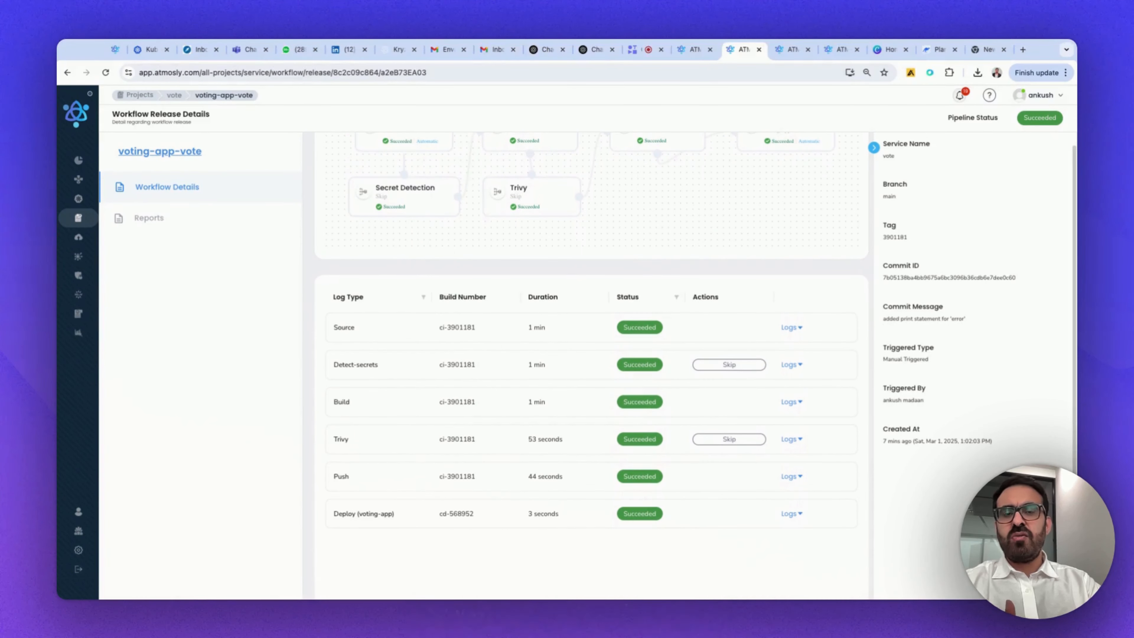
{"action": "left_click", "coordinate": [176, 154]}
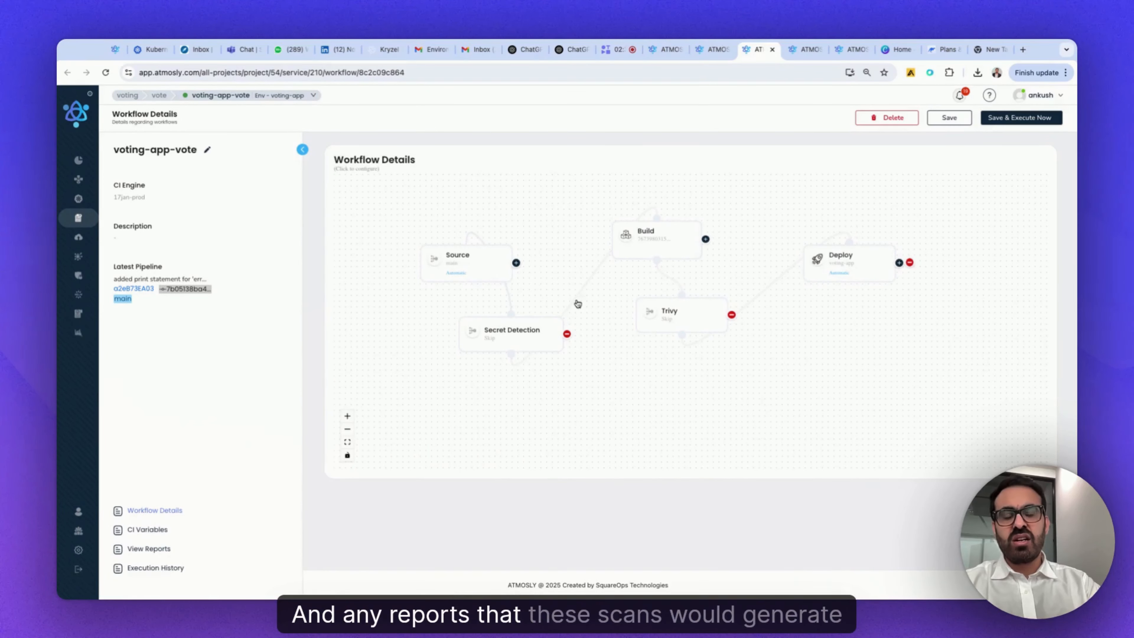
- Examine the Secret Detection and Trivy entries in the voting-app-vote scan reports, and return to the workflow details
{"action": "left_click", "coordinate": [148, 548]}
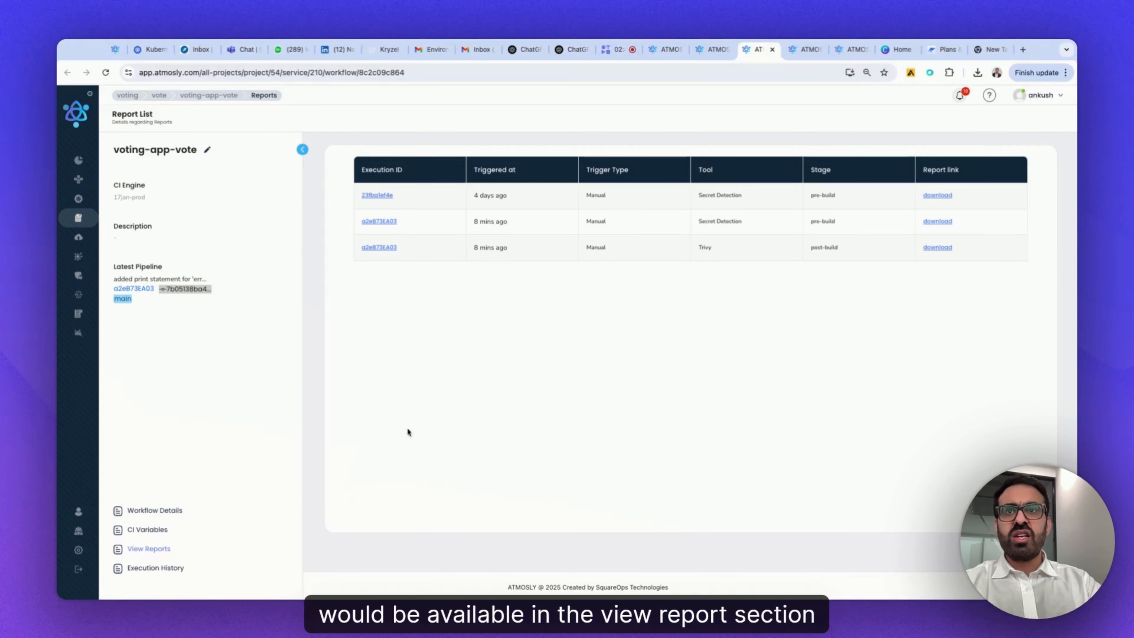
{"action": "mouse_move", "coordinate": [475, 247]}
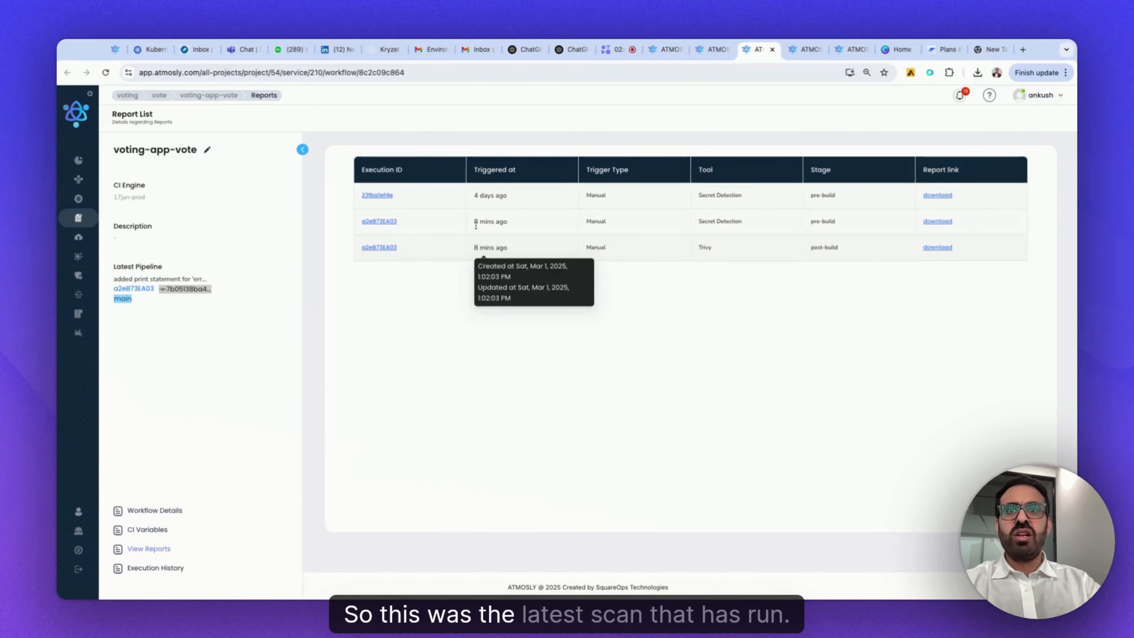
{"action": "mouse_move", "coordinate": [475, 222]}
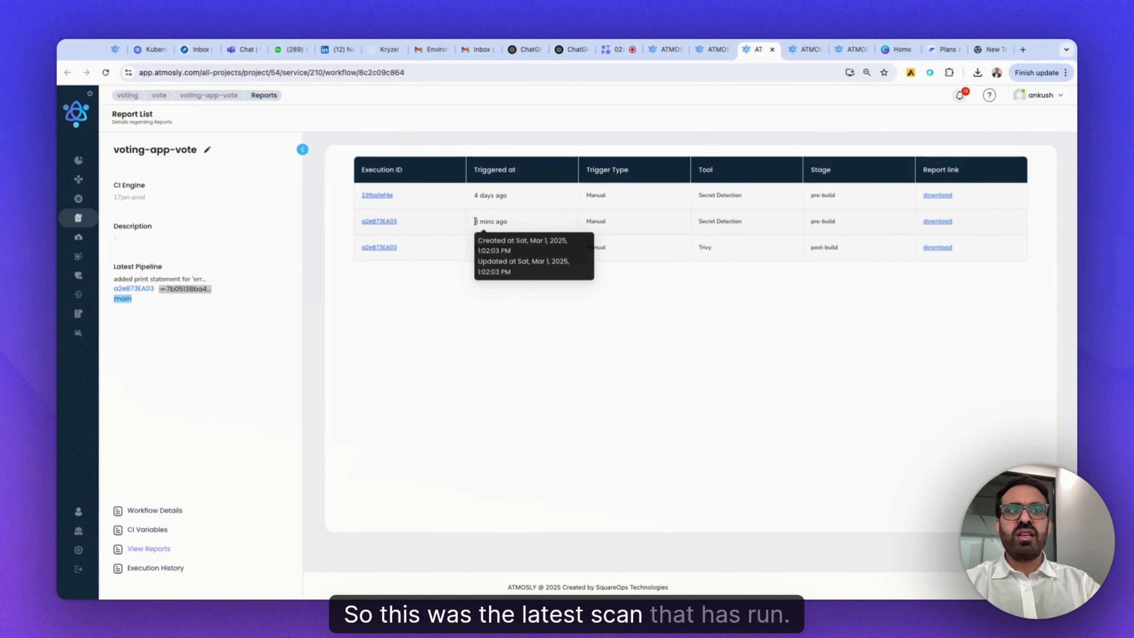
{"action": "triple_click", "coordinate": [749, 221]}
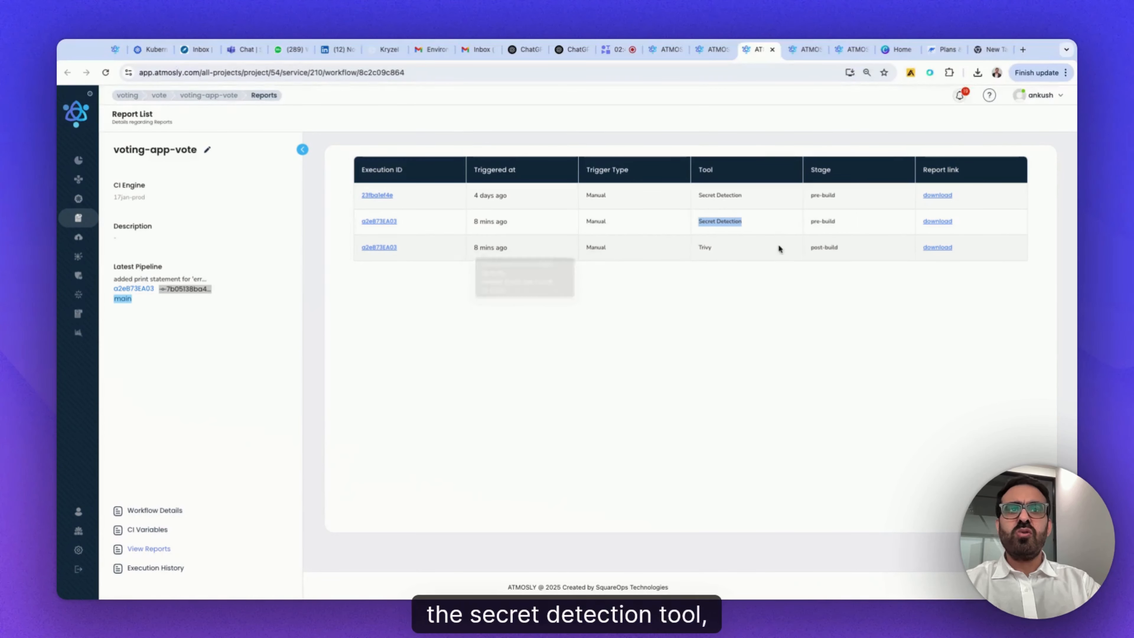
{"action": "left_click", "coordinate": [720, 249]}
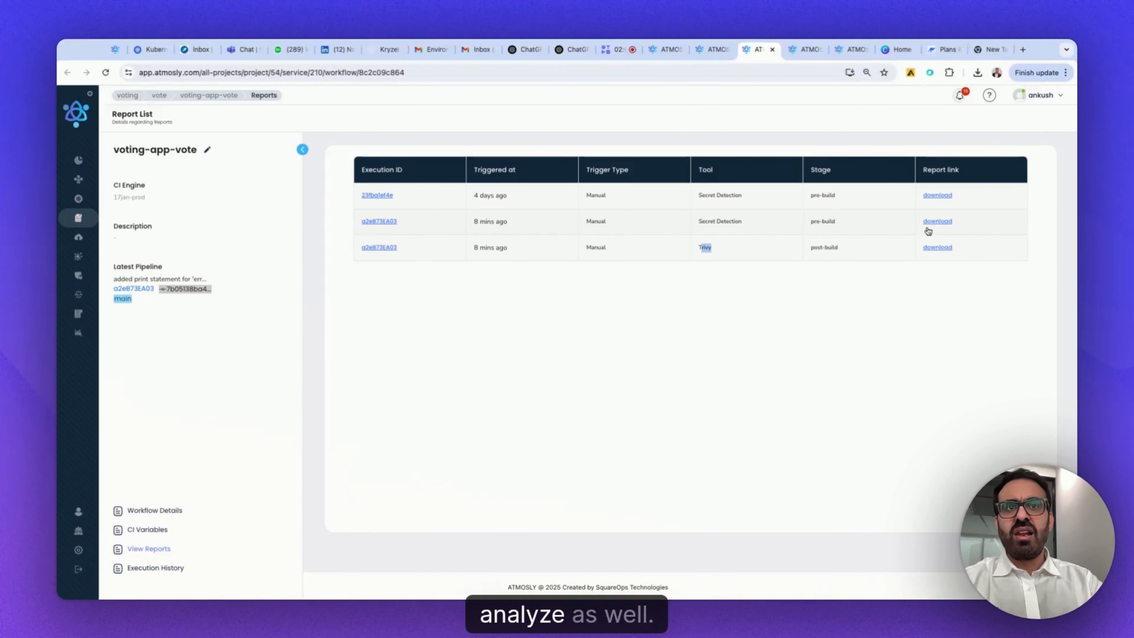
{"action": "left_click", "coordinate": [164, 511]}
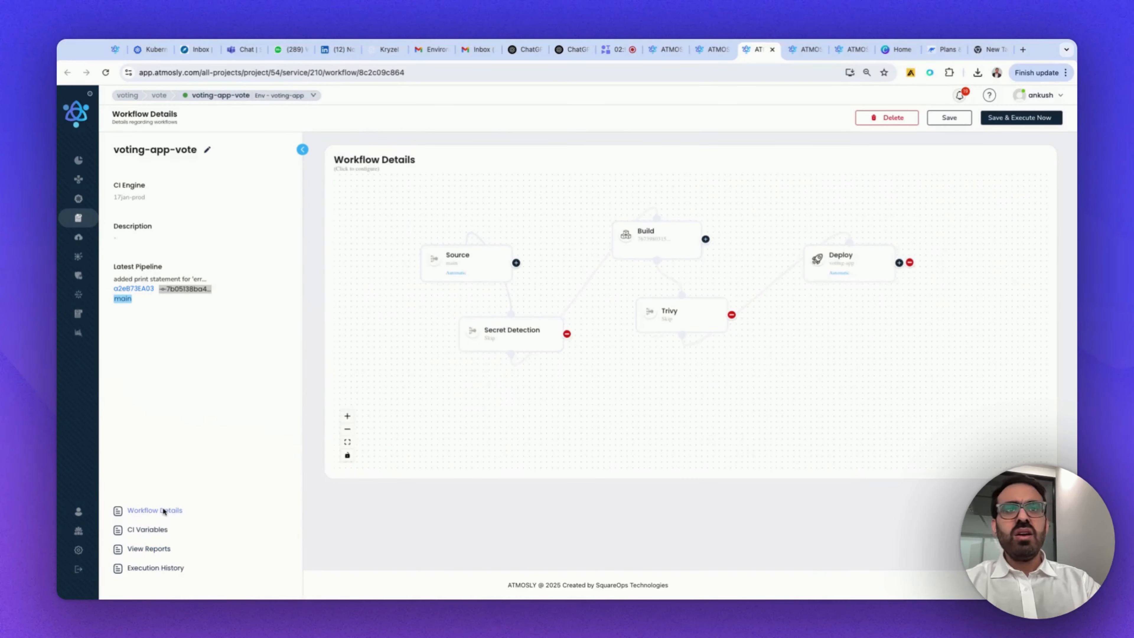